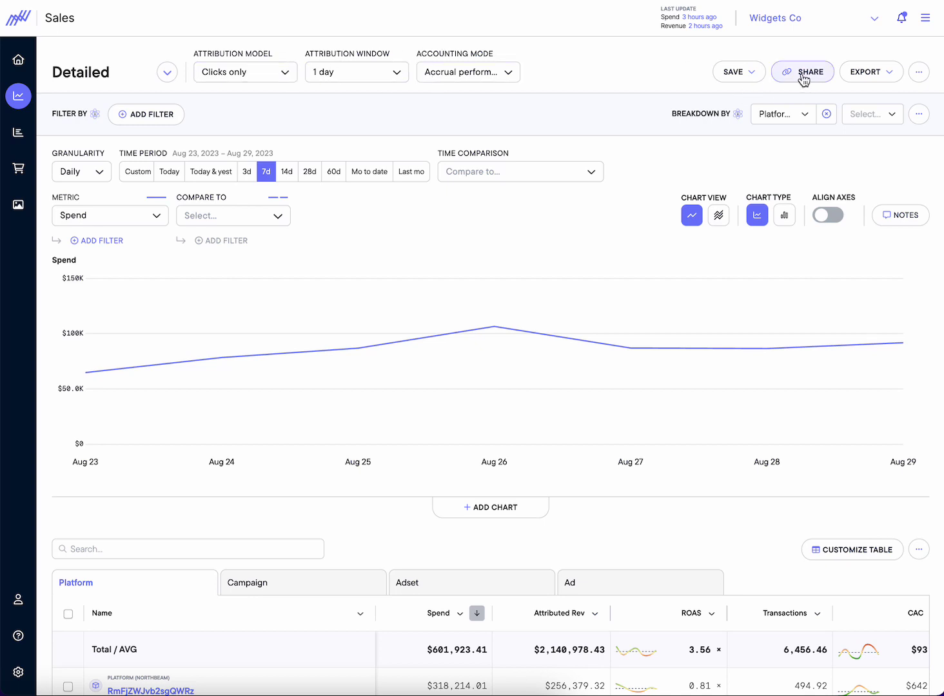
Step: Look over the Save and Export menus without saving or exporting
click(751, 76)
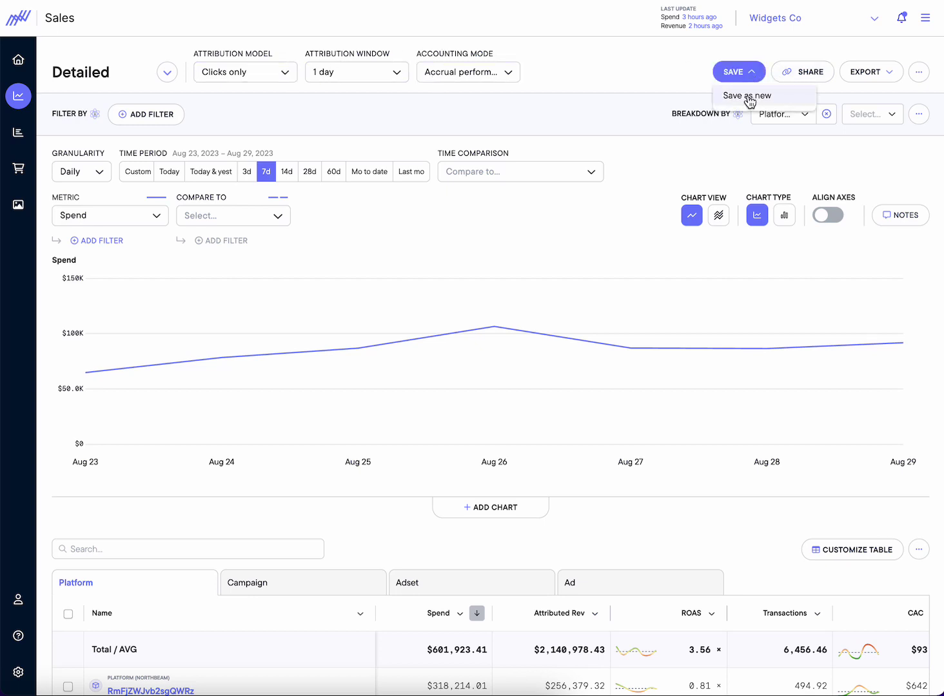
click(716, 162)
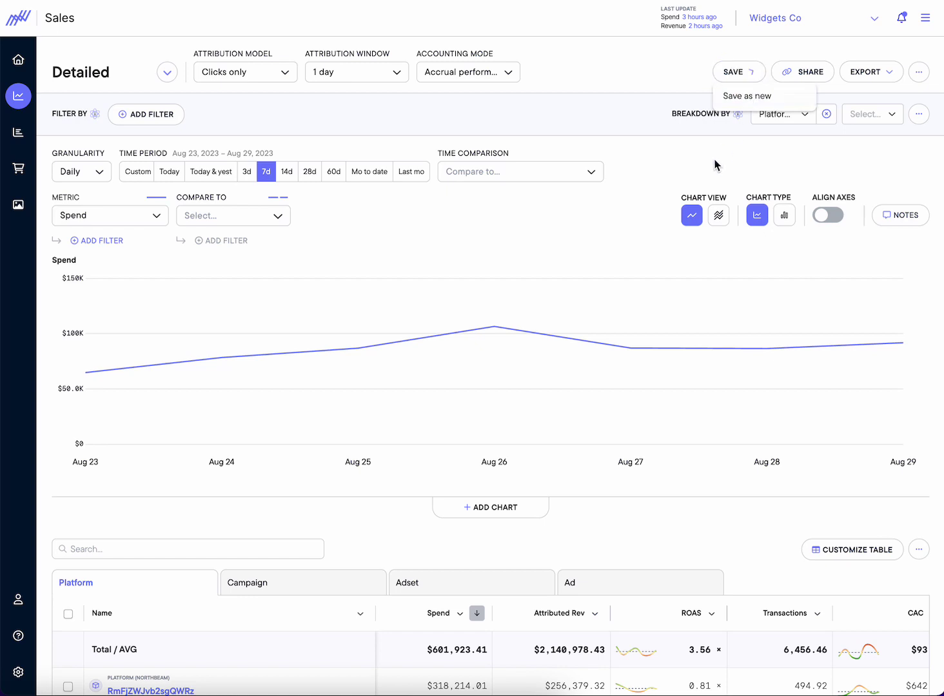
click(871, 70)
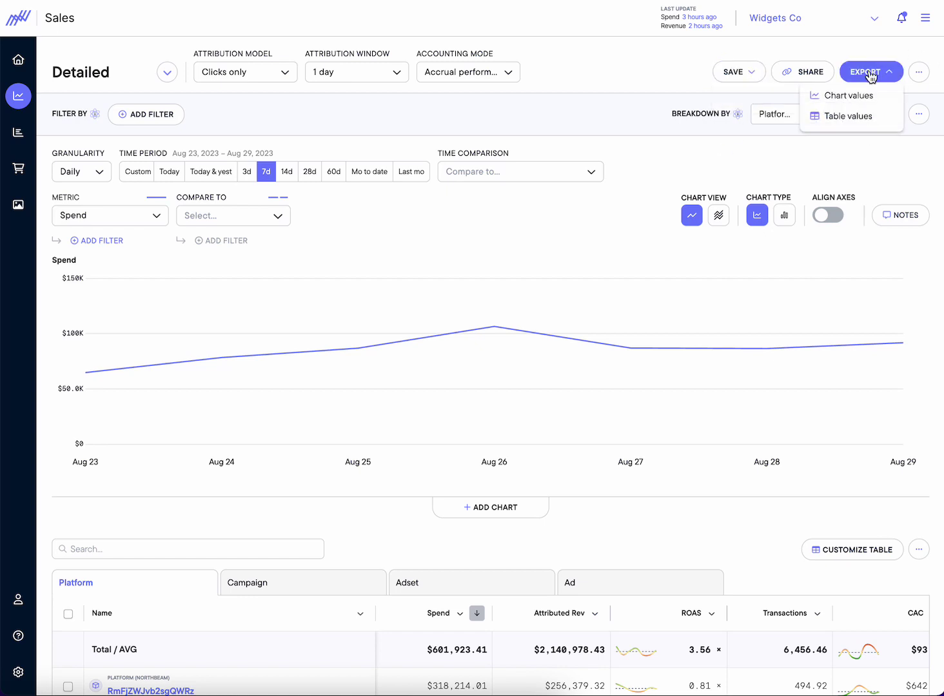
click(749, 171)
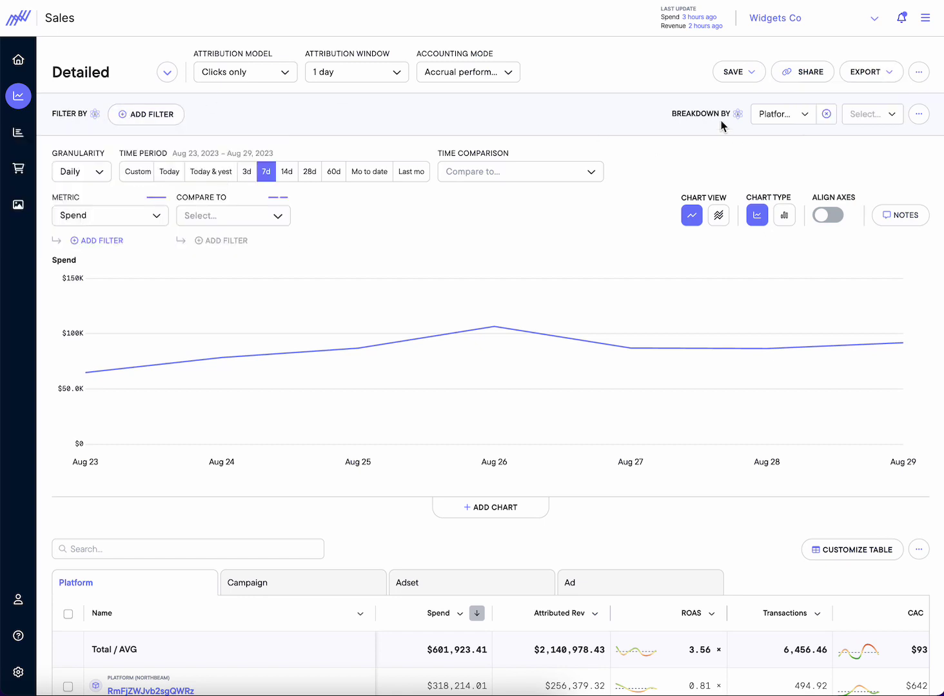
Step: Add Country as a second breakdown and move it ahead of Platform
mouse_move(716, 111)
click(864, 121)
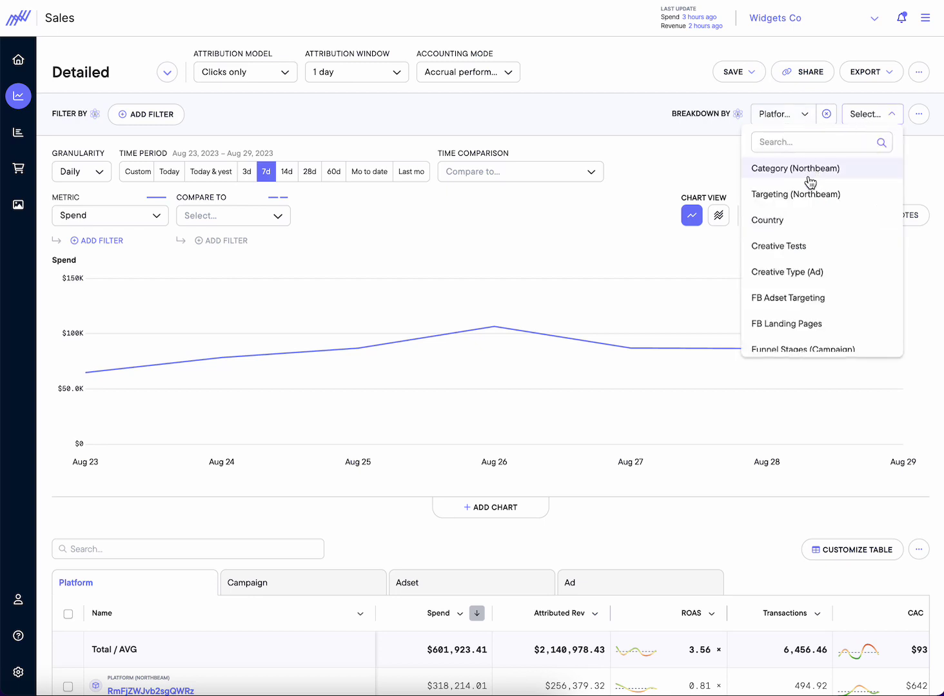
click(787, 220)
click(857, 121)
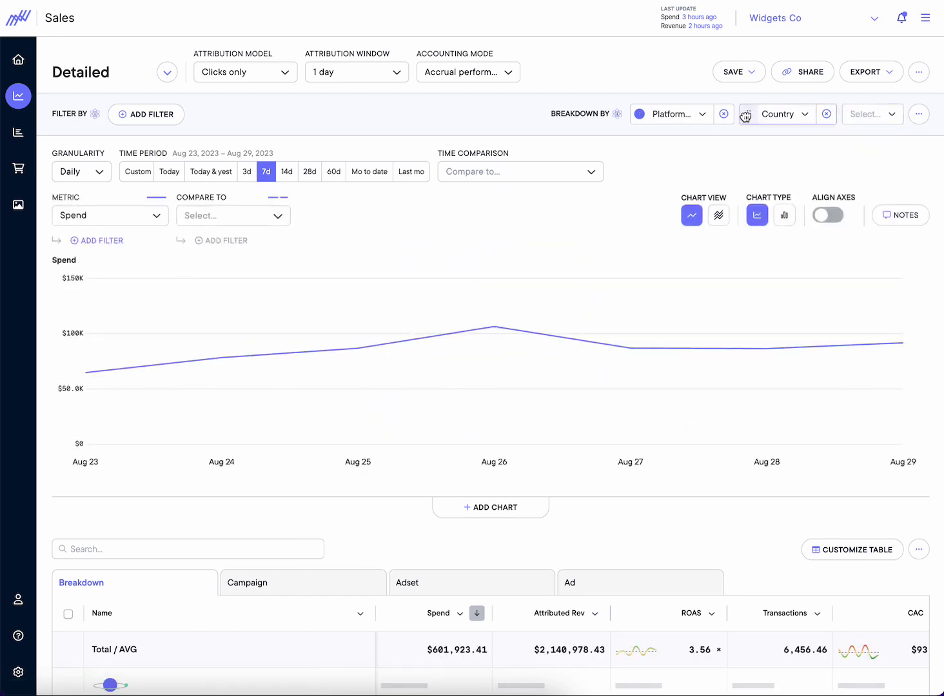
drag(745, 115, 640, 115)
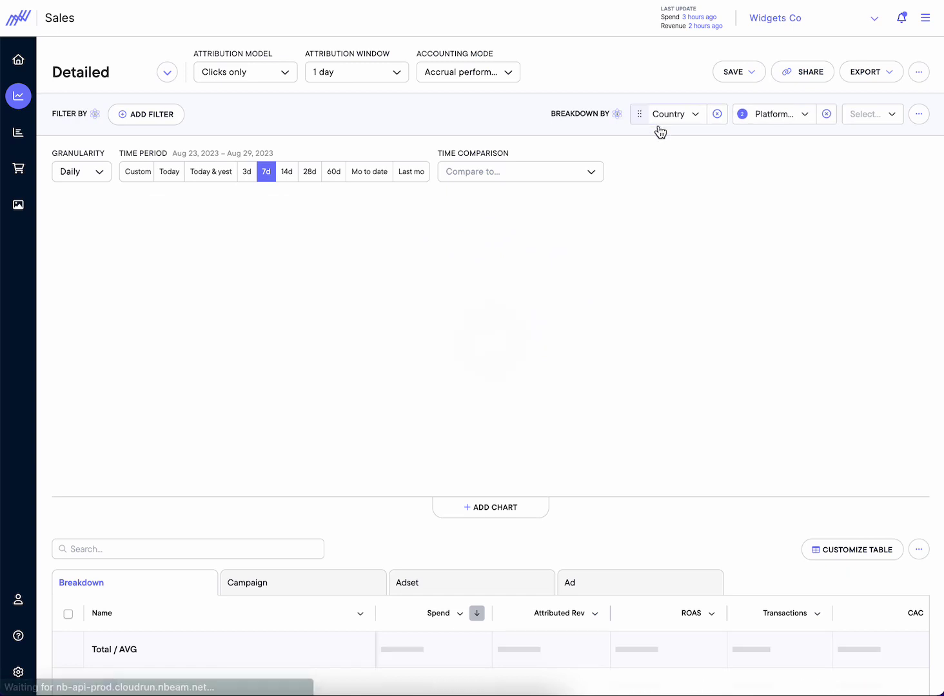
Step: Remove the Country breakdown and filter Platform (Northbeam) to Facebook Ads, Google Ads and YouTube Ads
click(716, 114)
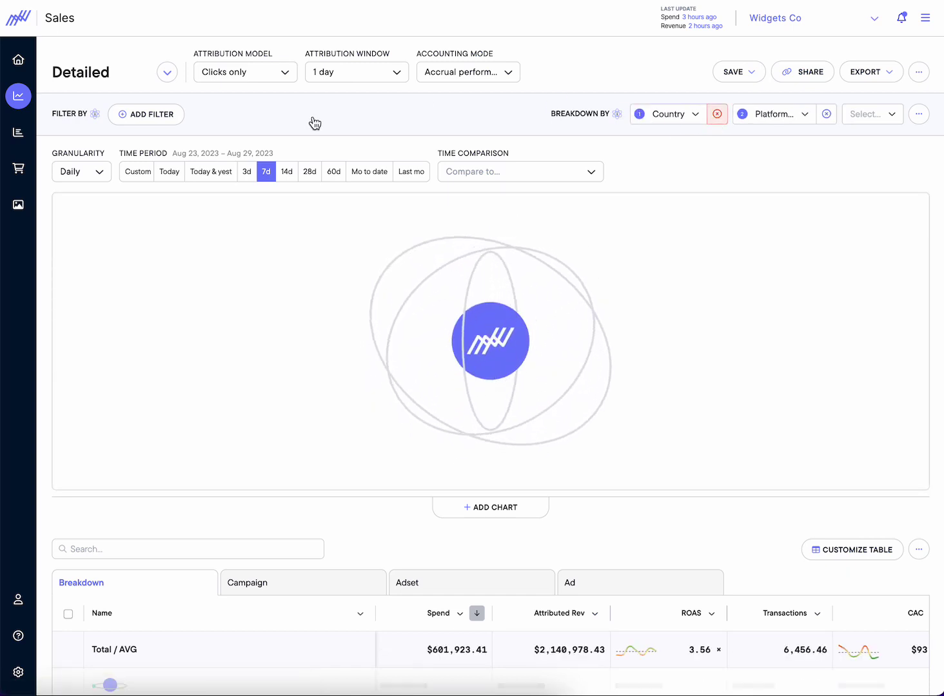
click(145, 115)
click(167, 202)
click(310, 203)
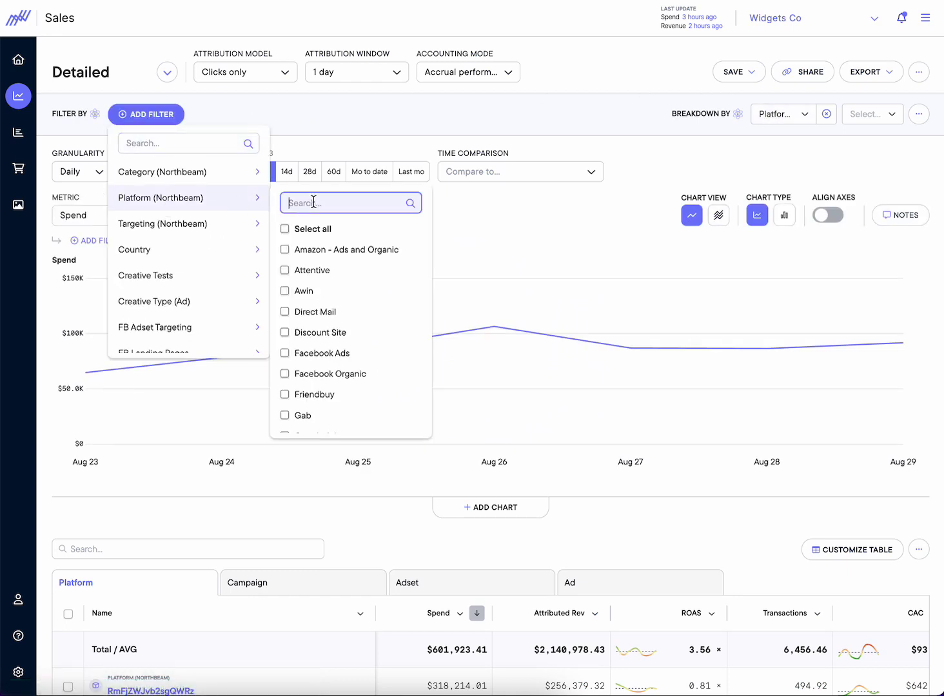
text(ads)
click(323, 270)
click(318, 292)
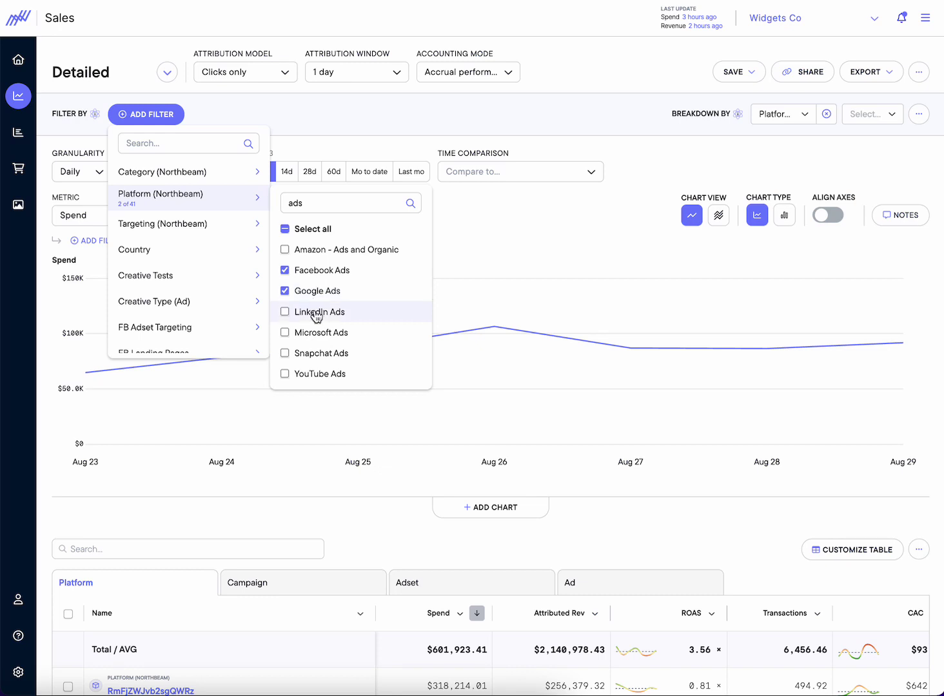
click(313, 374)
Step: Add TikTok to the platform filter and apply all four platforms
click(319, 208)
key(BackSpace)
key(BackSpace)
key(BackSpace)
text(tik)
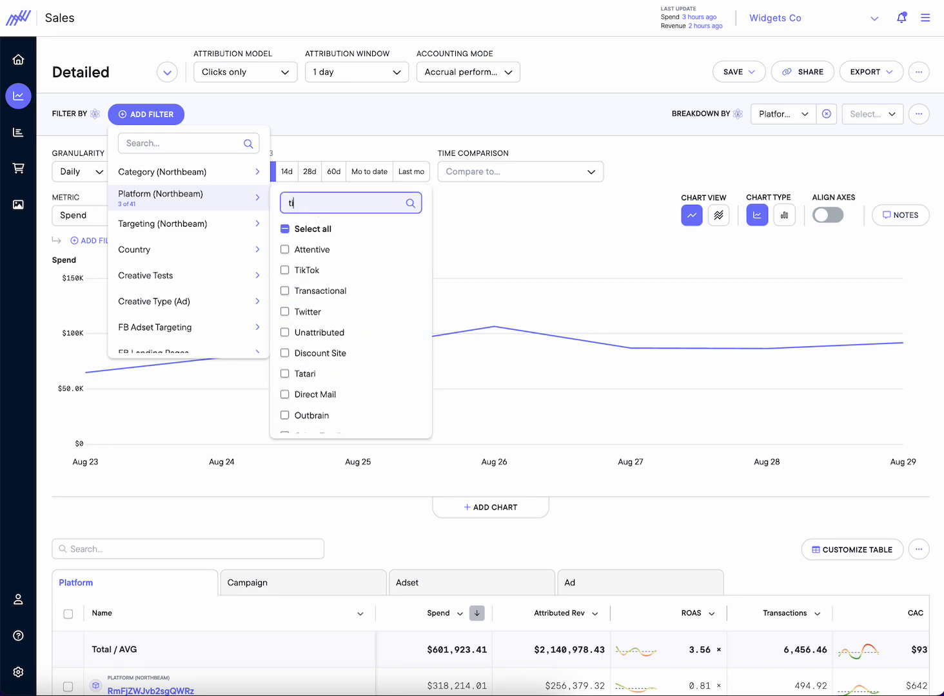
click(301, 250)
click(460, 216)
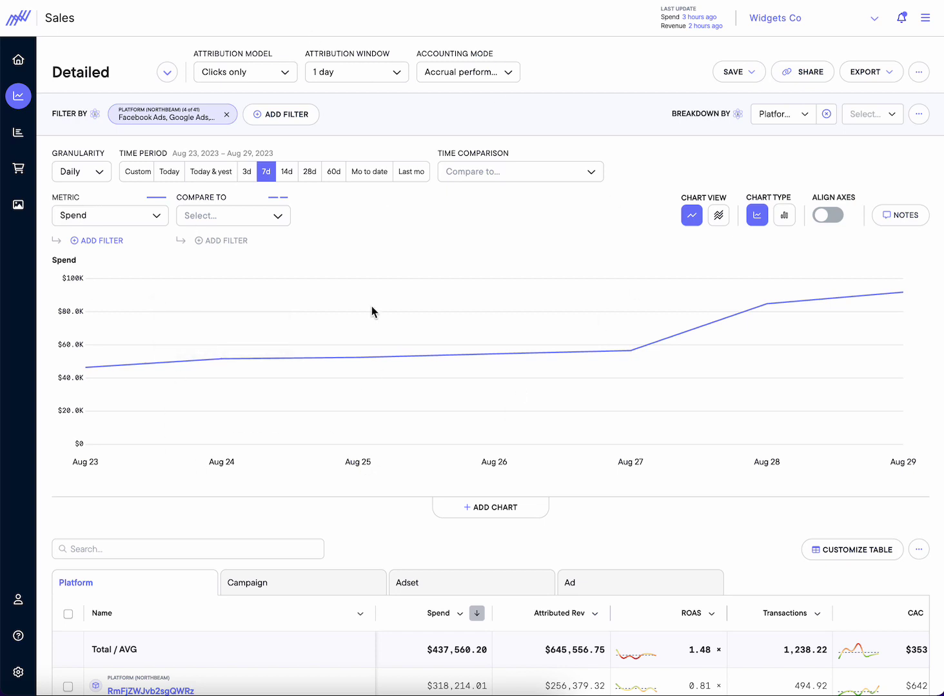
Step: Switch the chart granularity to Weekly, then back to Daily
click(94, 178)
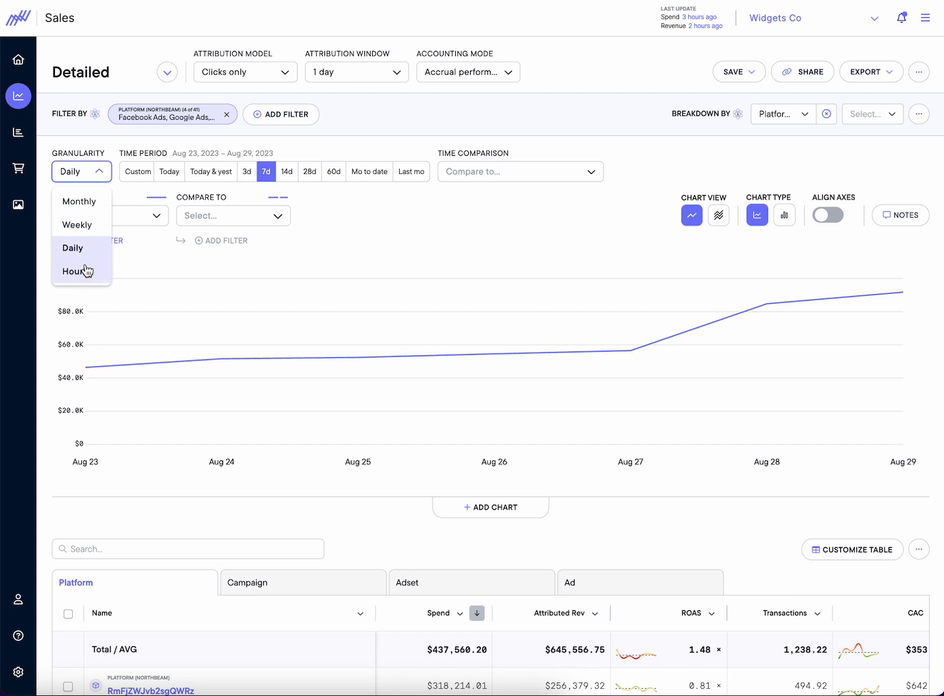
click(84, 228)
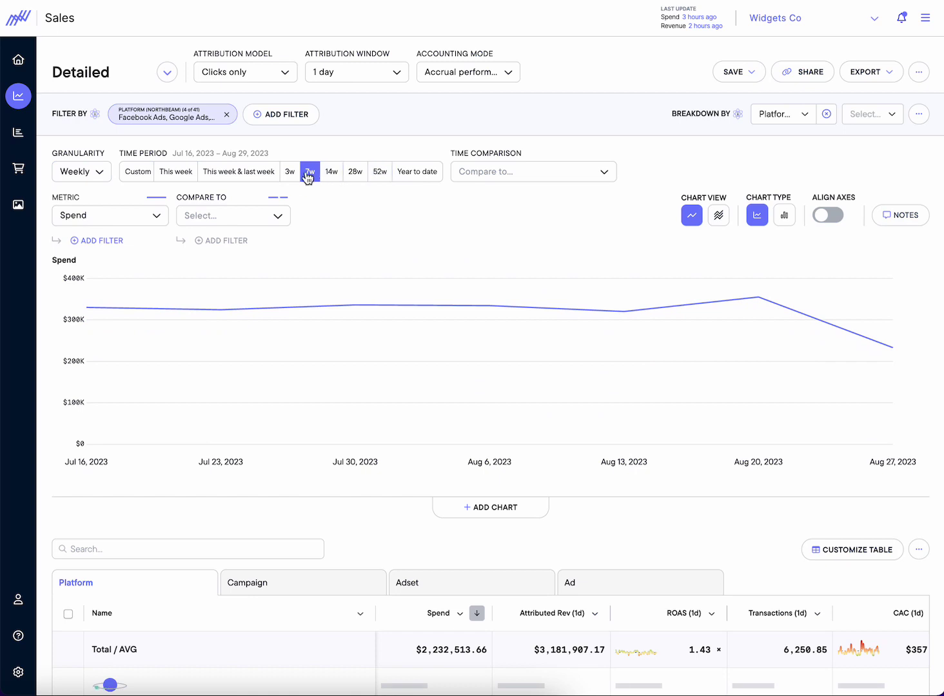
click(95, 174)
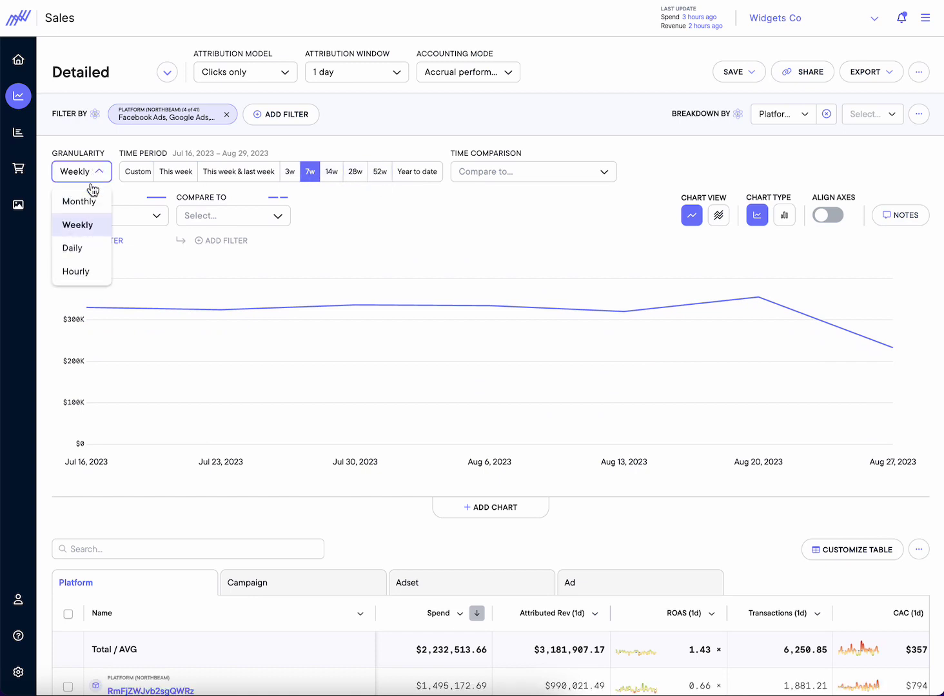
click(78, 251)
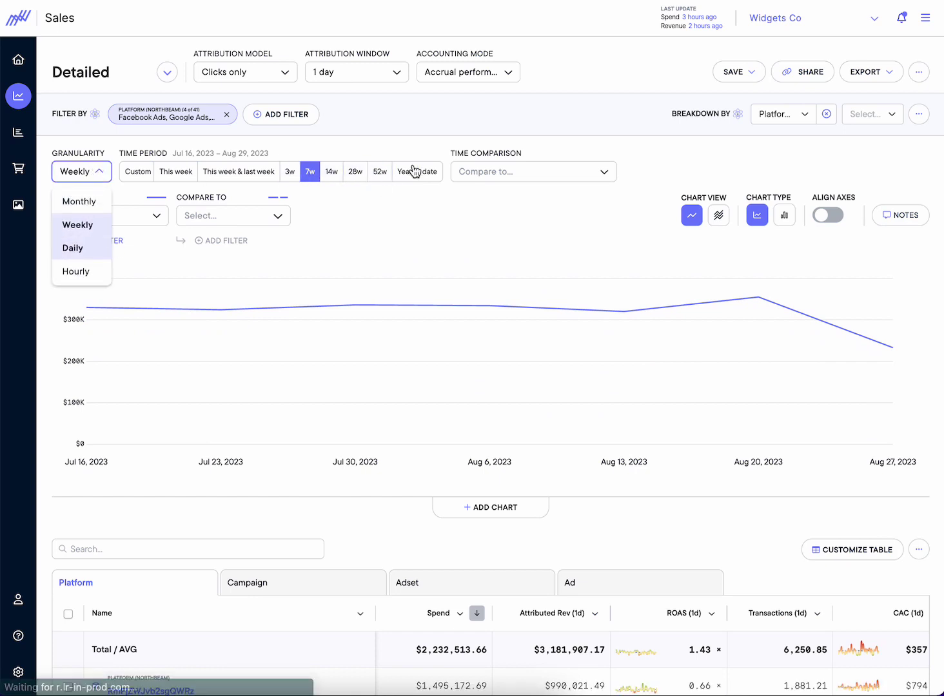
Step: Set Time Comparison to the same period in 2022
click(478, 182)
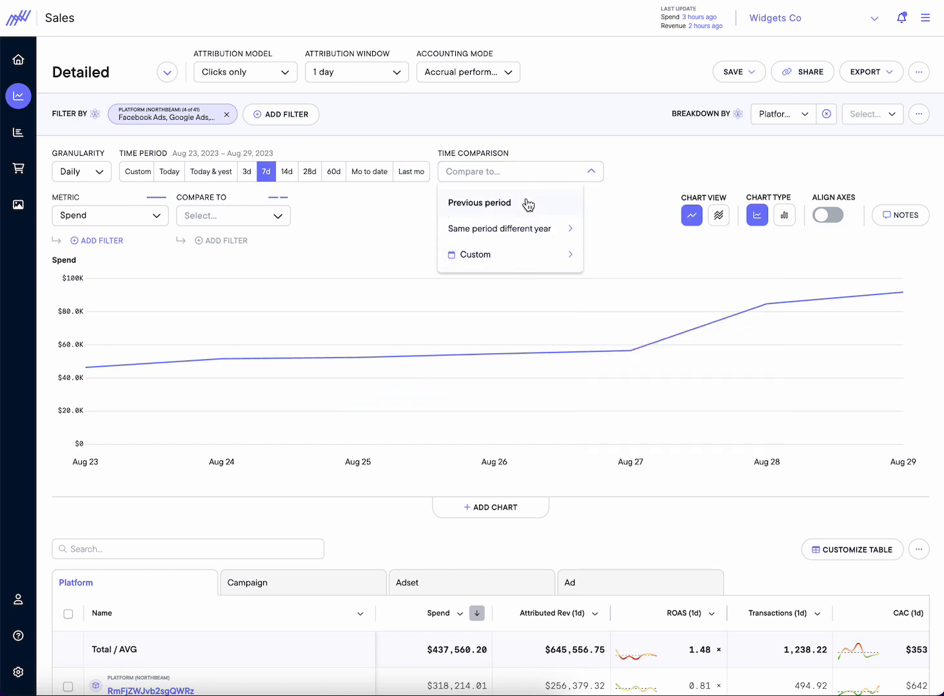
mouse_move(522, 232)
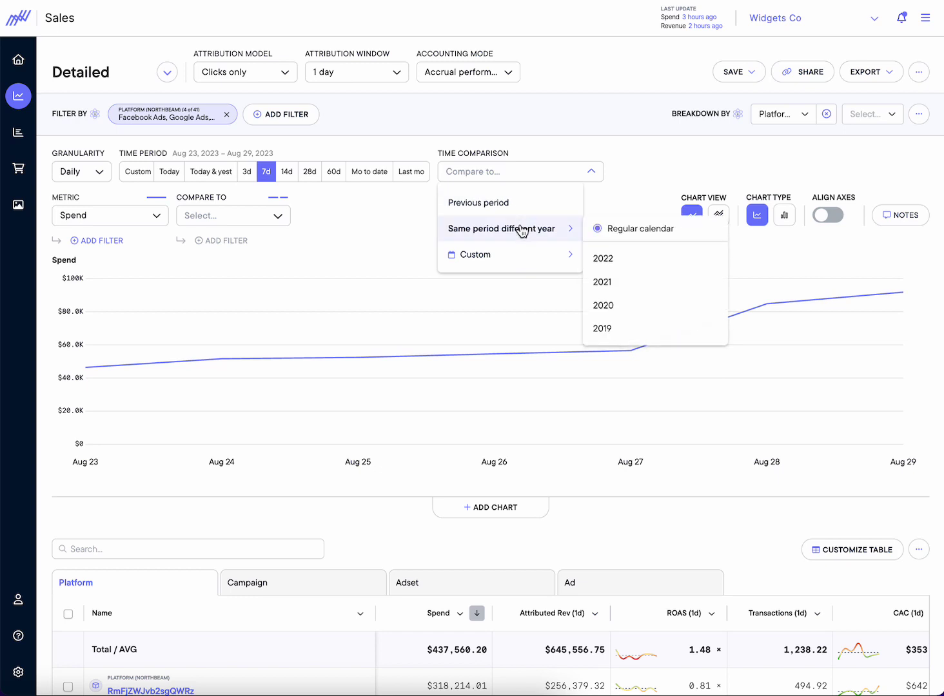
click(605, 259)
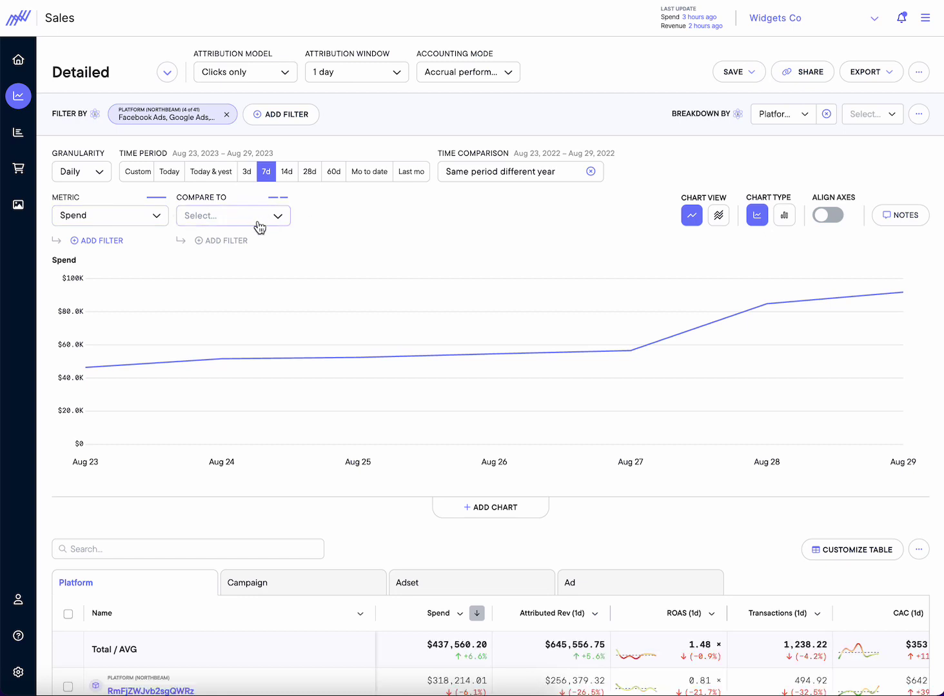
Step: Overlay the 2022 comparison period on the chart, then remove it again
drag(513, 157, 457, 157)
drag(607, 656, 583, 655)
click(418, 218)
click(212, 219)
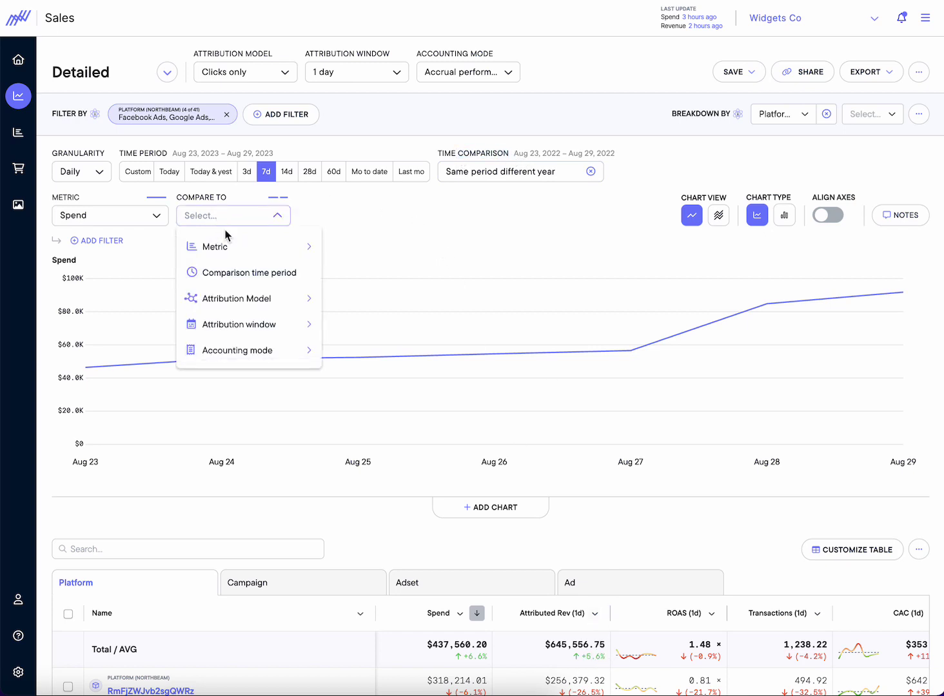
click(233, 276)
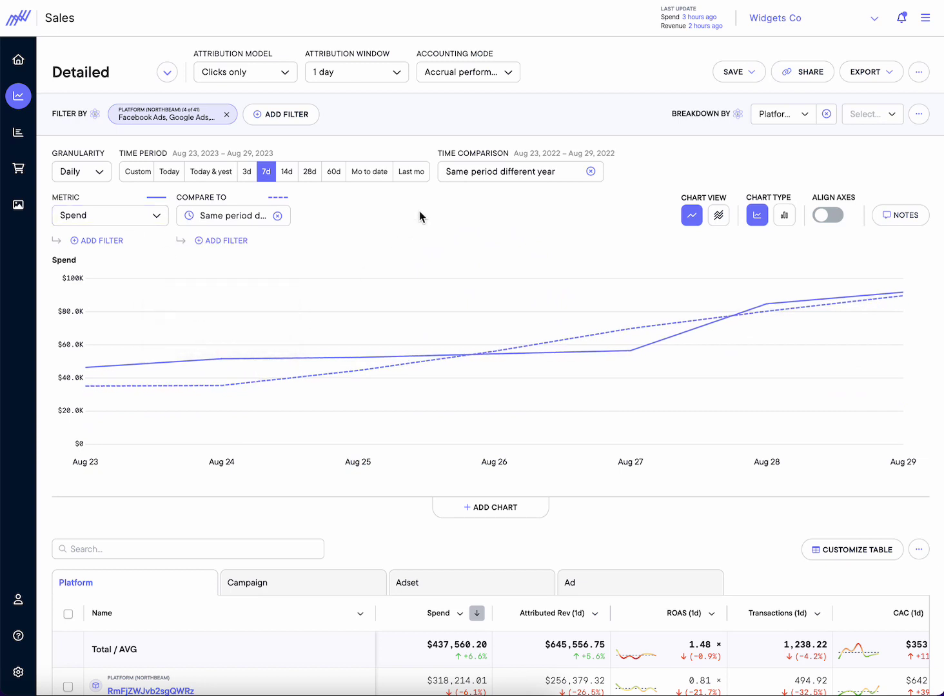
click(277, 216)
Step: Browse the frequently used metrics available under Compare To > Metric
click(249, 219)
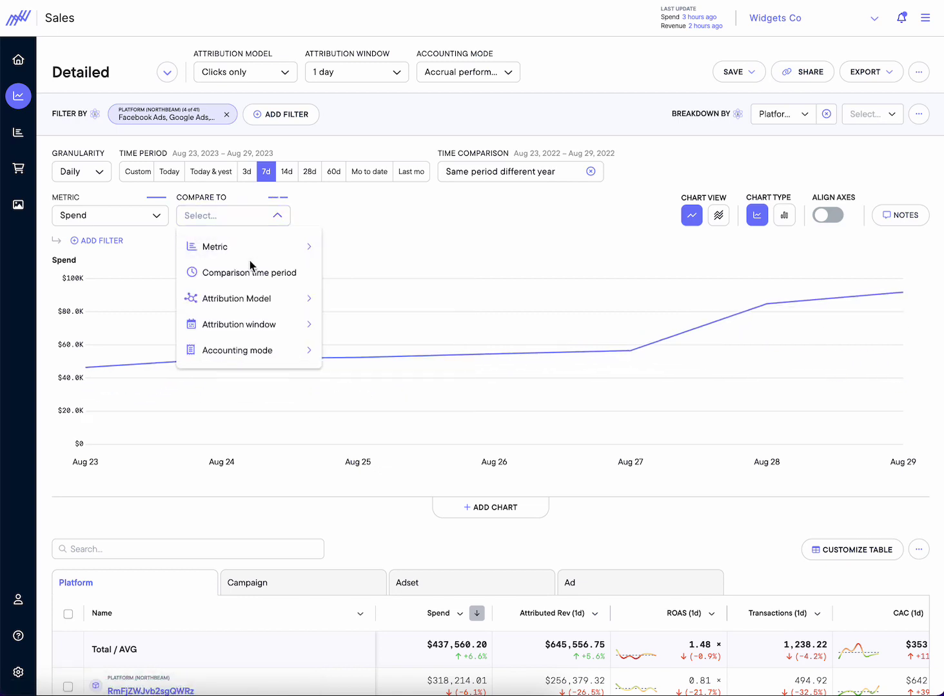
mouse_move(252, 311)
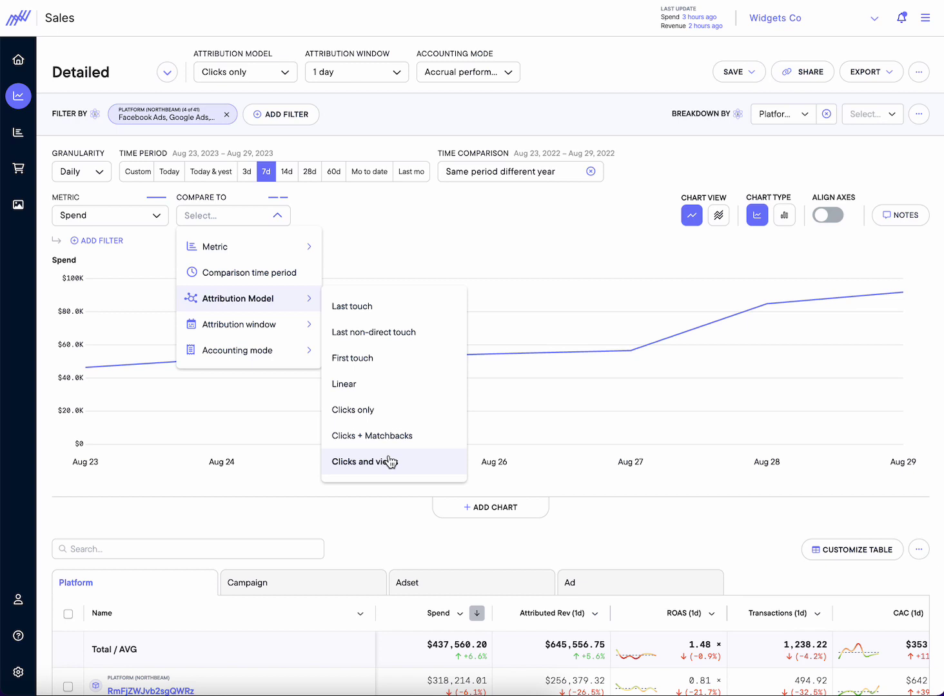
mouse_move(274, 337)
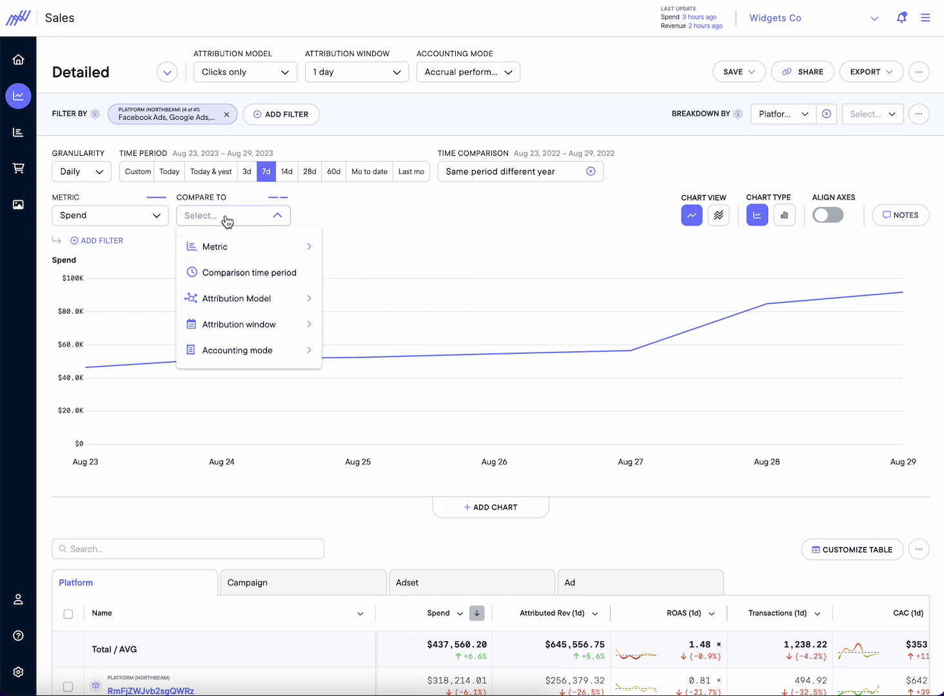
mouse_move(234, 247)
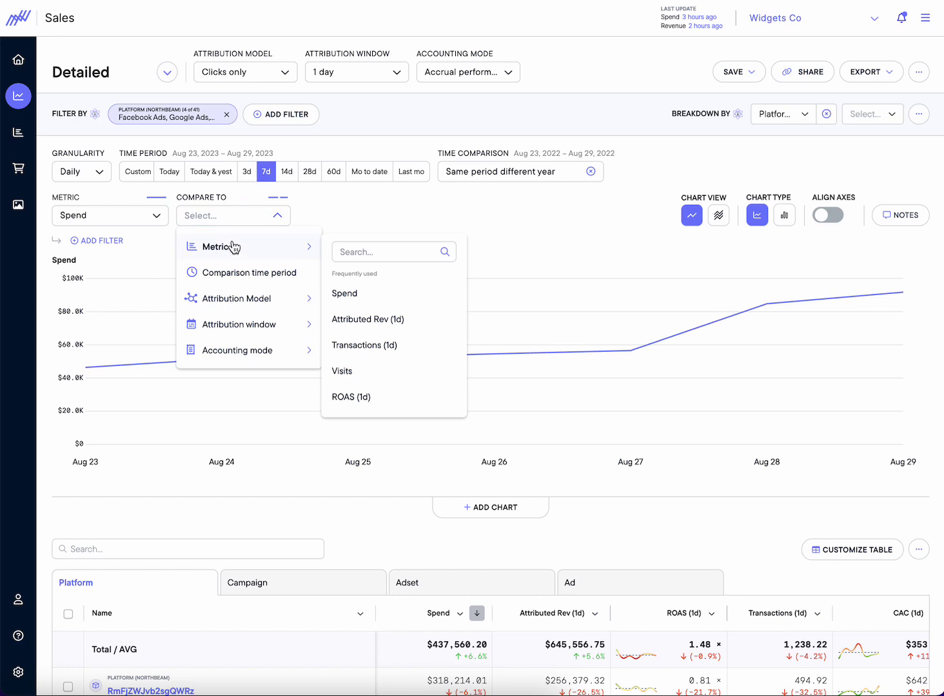
Step: Compare Spend with Attributed Rev (1d) and Visits, toggling Align Axes on and back off
click(362, 320)
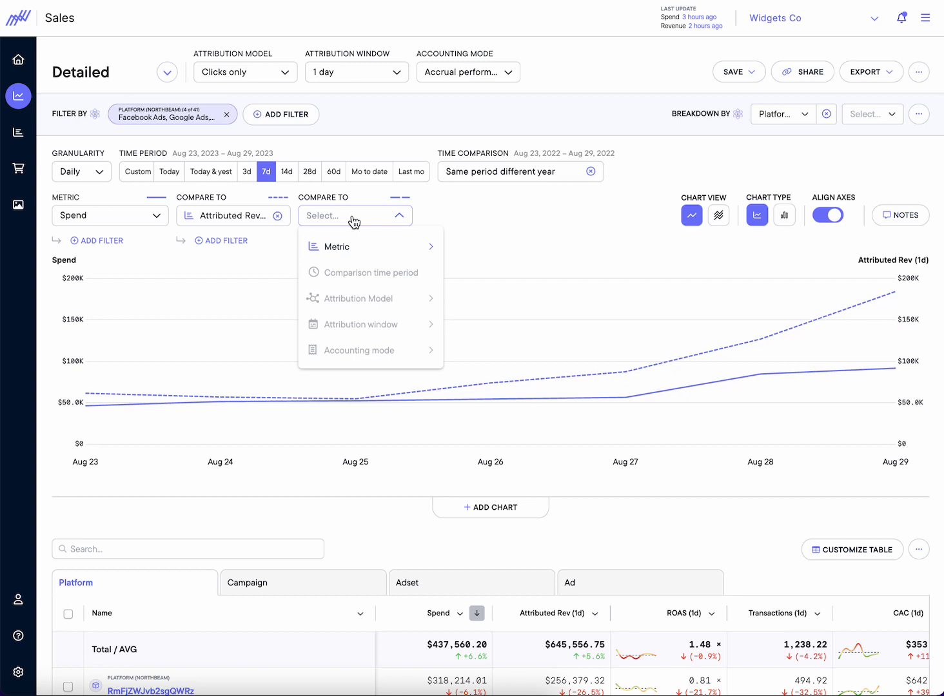
click(485, 245)
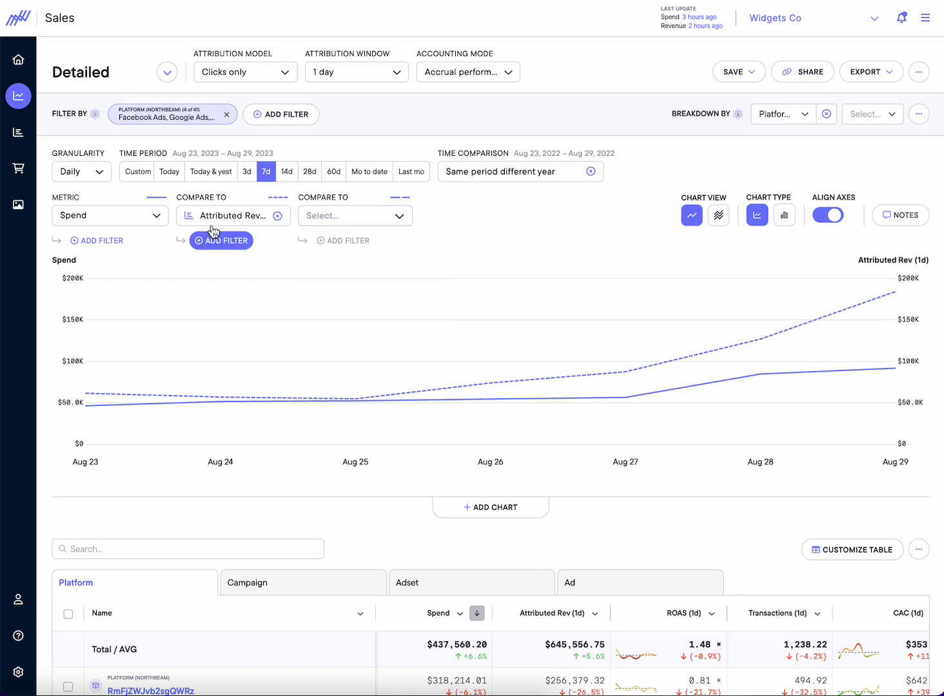
click(354, 219)
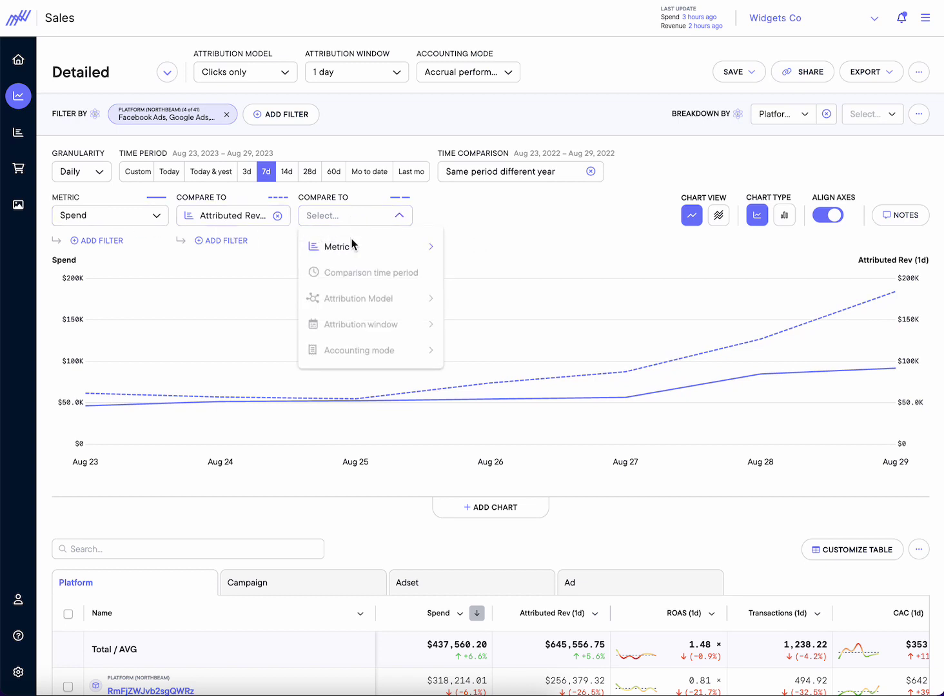
mouse_move(357, 255)
click(482, 374)
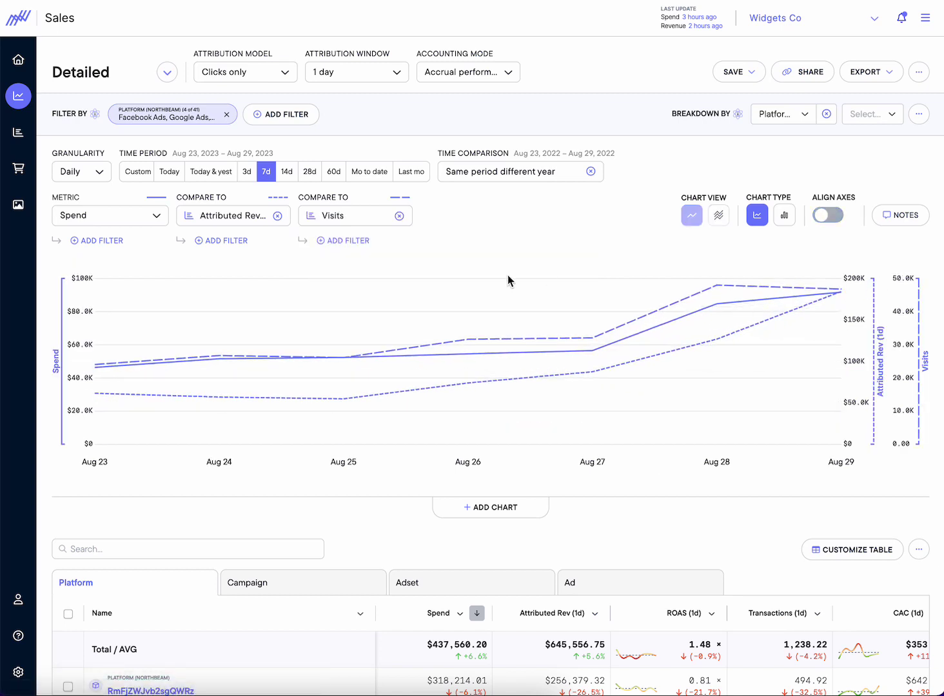
click(821, 218)
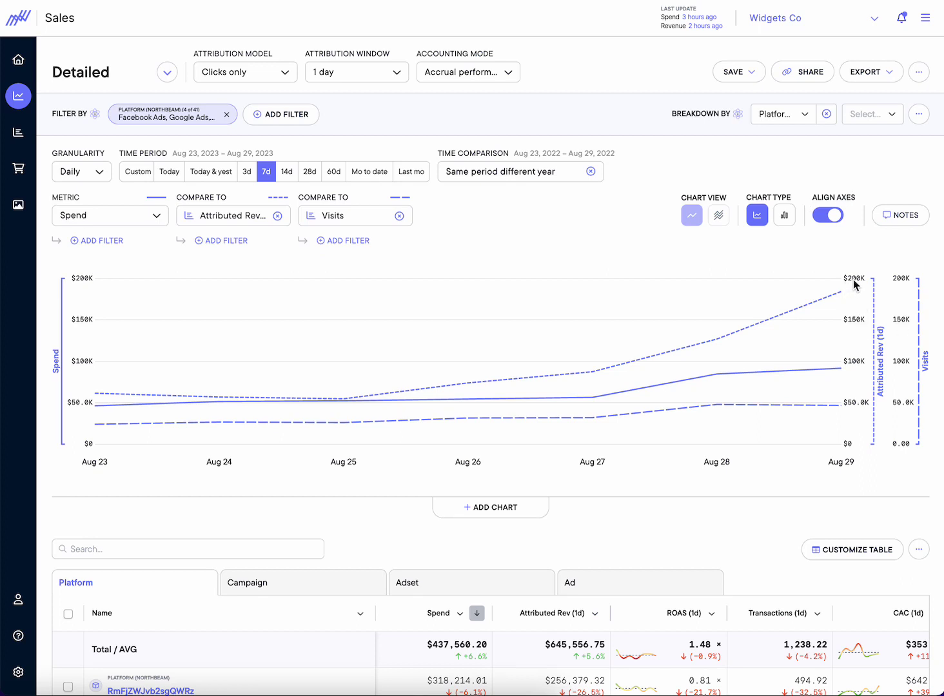
click(831, 217)
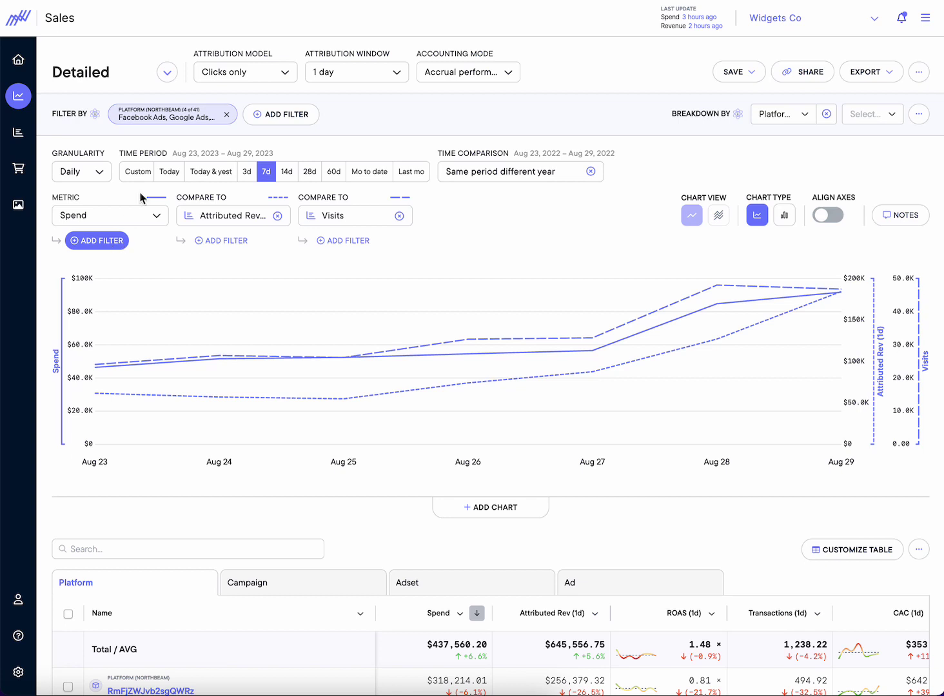
Step: Filter the Spend line to the Facebook Ads platform
click(105, 242)
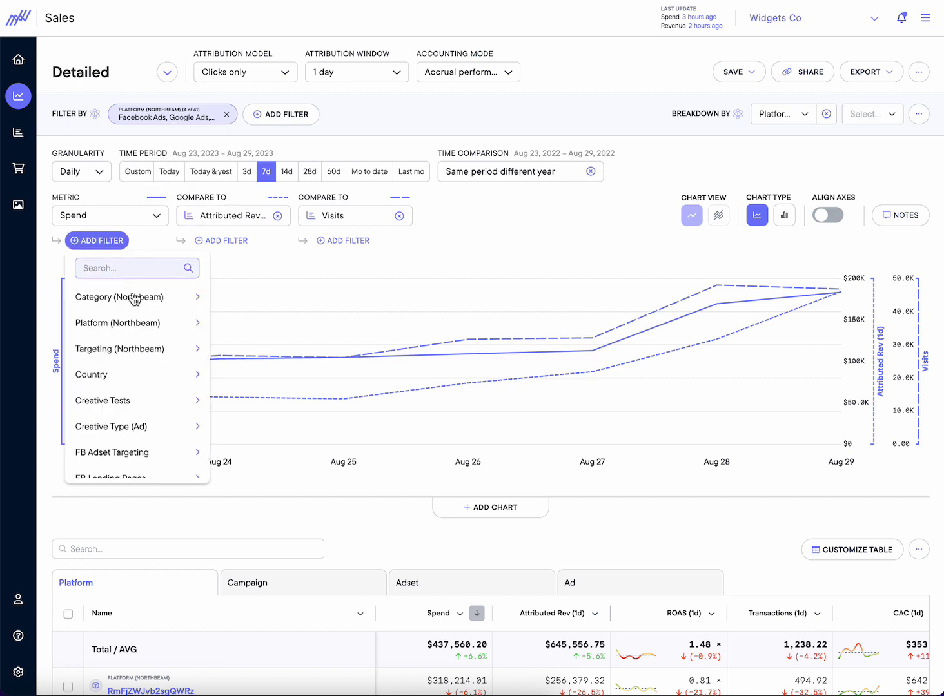
mouse_move(131, 322)
click(272, 326)
text(face)
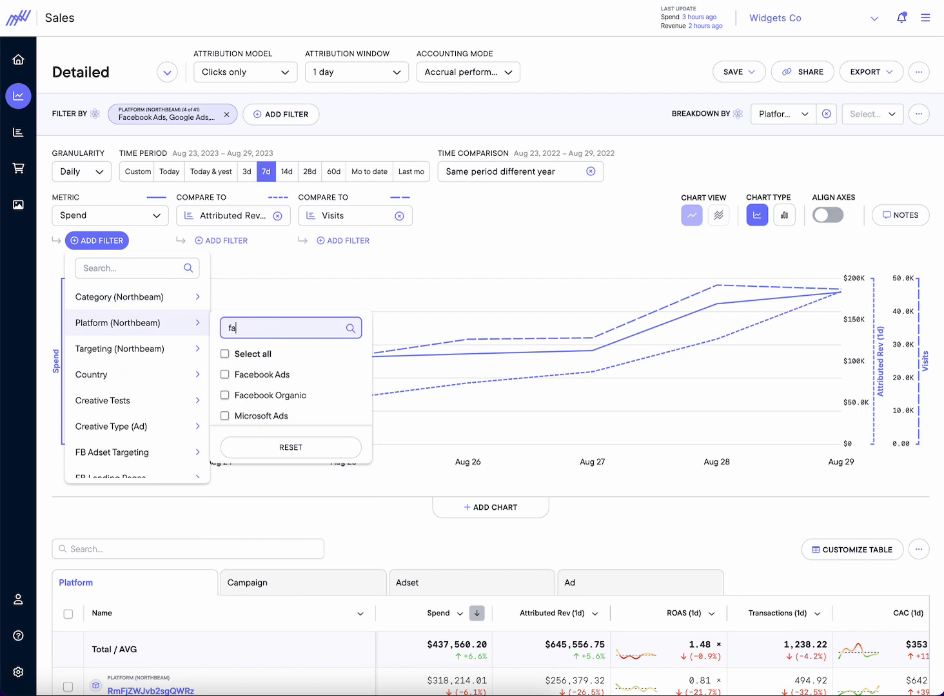
click(263, 374)
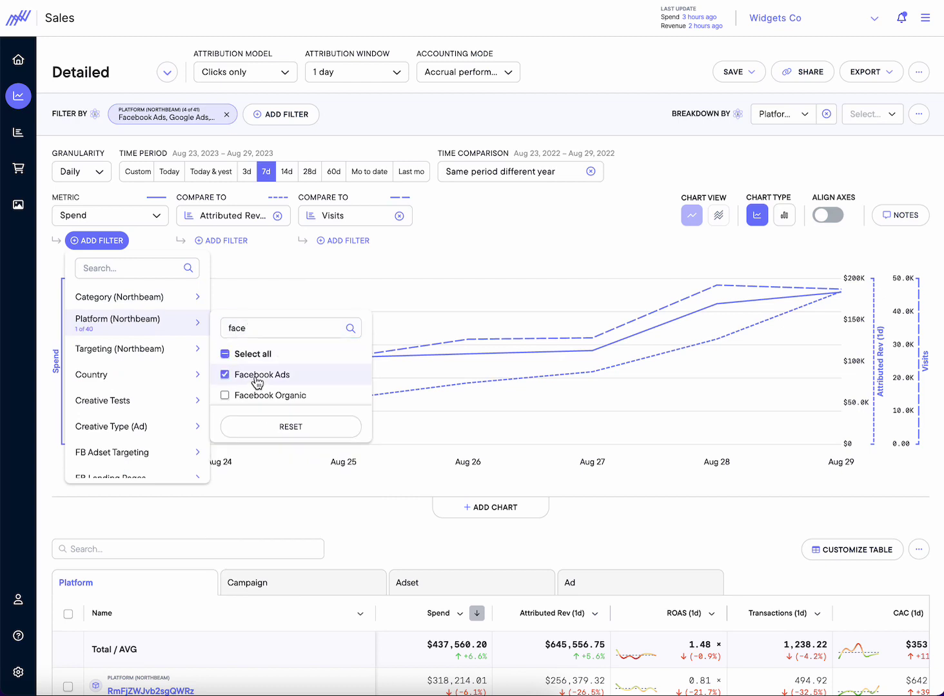
click(484, 253)
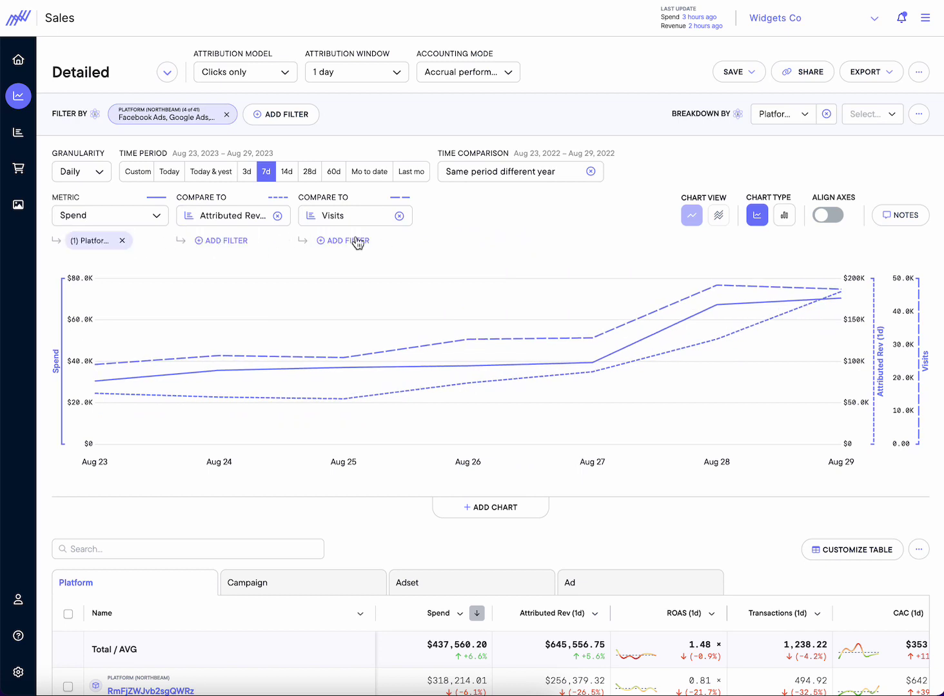
Step: Remove Visits from the chart comparison
click(398, 216)
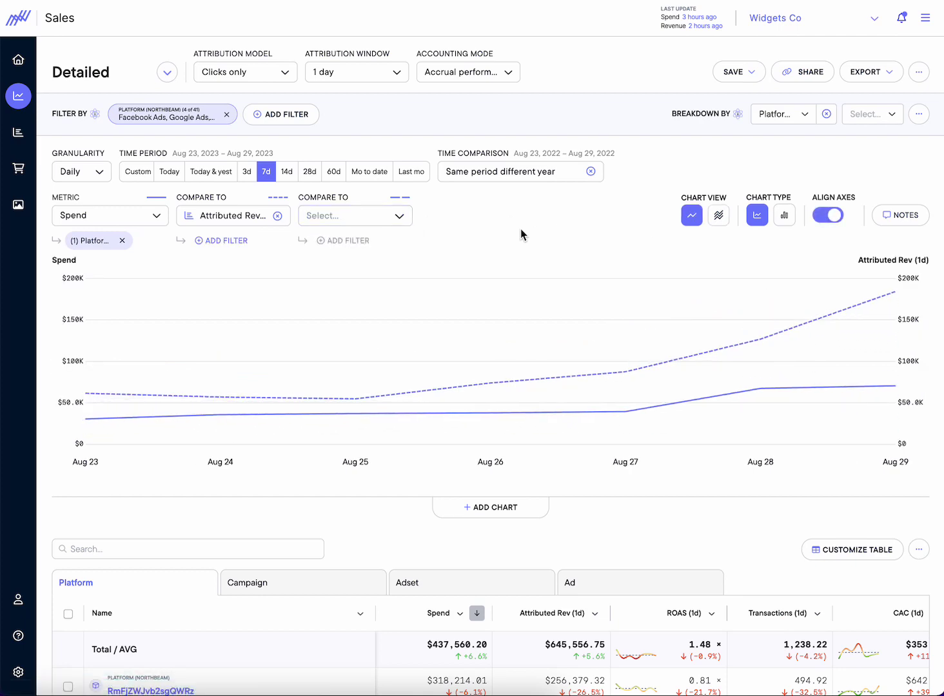
scroll(390, 316, down, 2)
scroll(312, 407, down, 2)
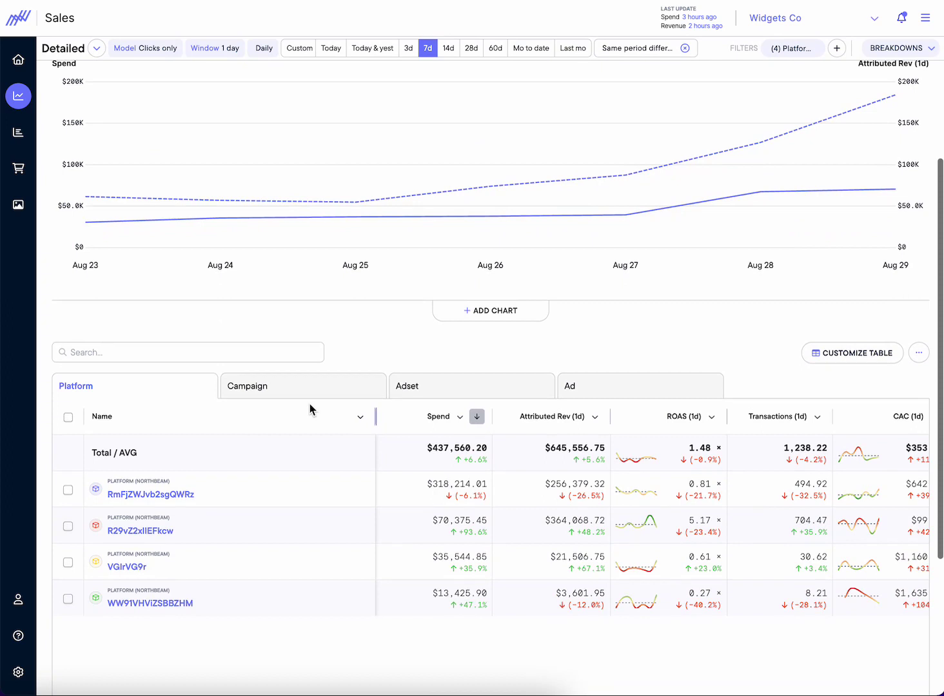
Step: Select two platform rows and split the chart into one line per platform
click(67, 492)
click(68, 527)
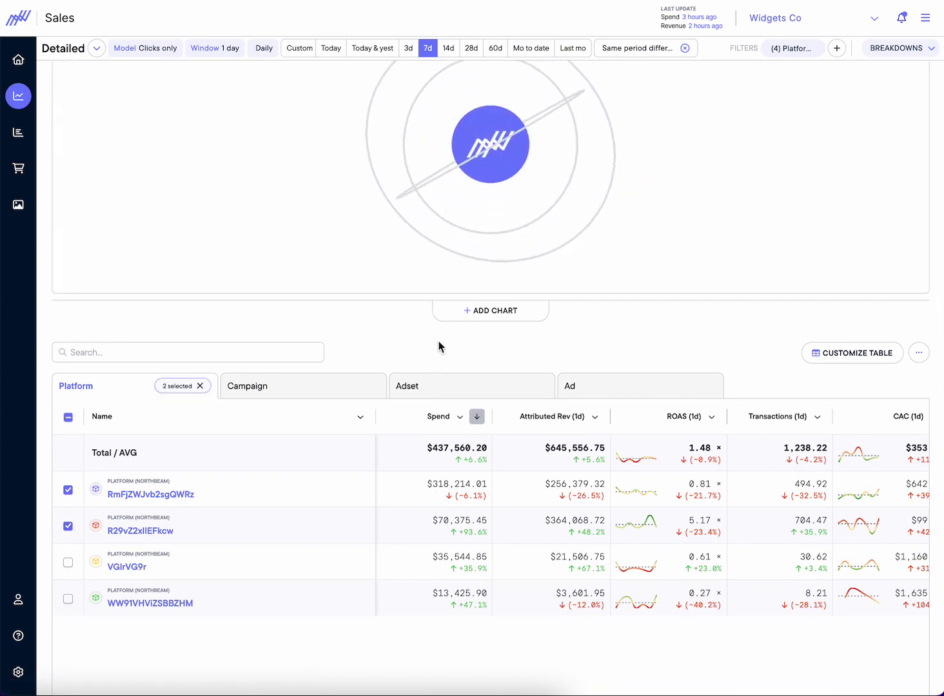
scroll(439, 349, up, 2)
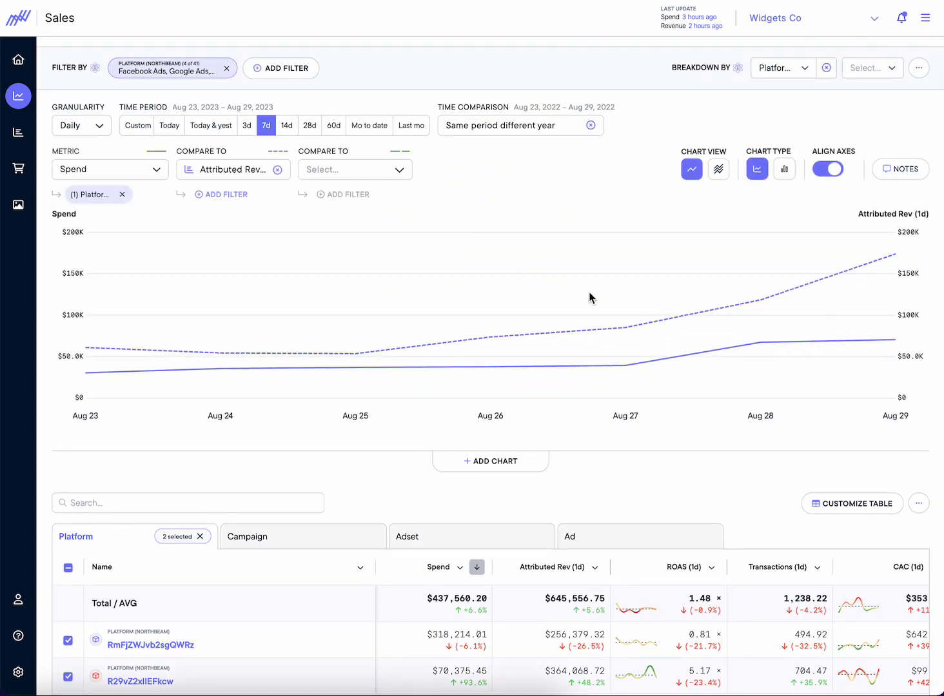
click(717, 170)
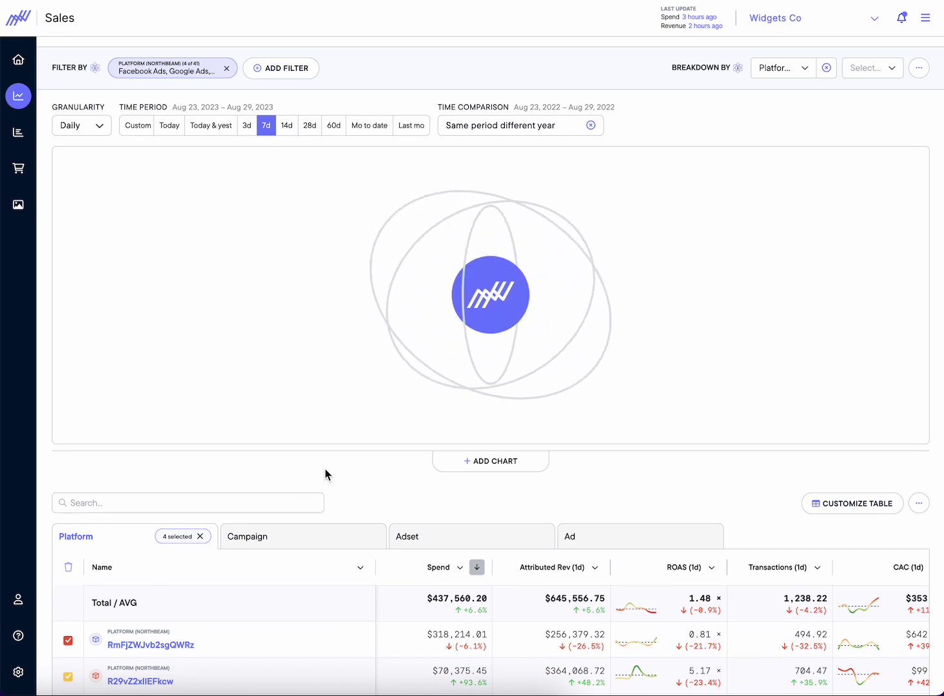
Step: Drop the first platform from the chart and display it as bars
scroll(325, 470, down, 2)
scroll(325, 469, up, 2)
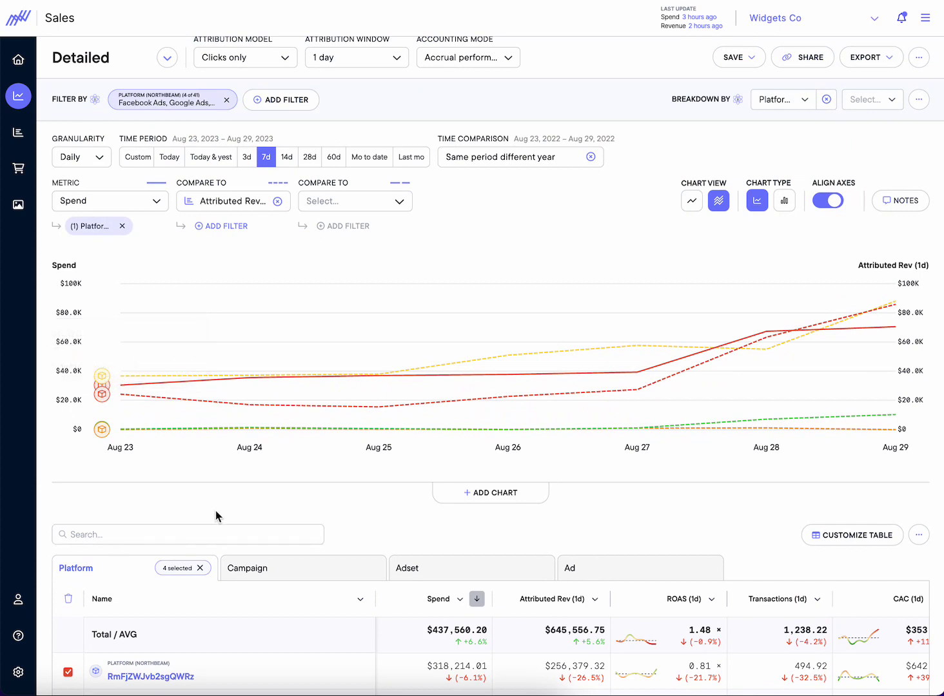
scroll(215, 510, down, 2)
click(68, 566)
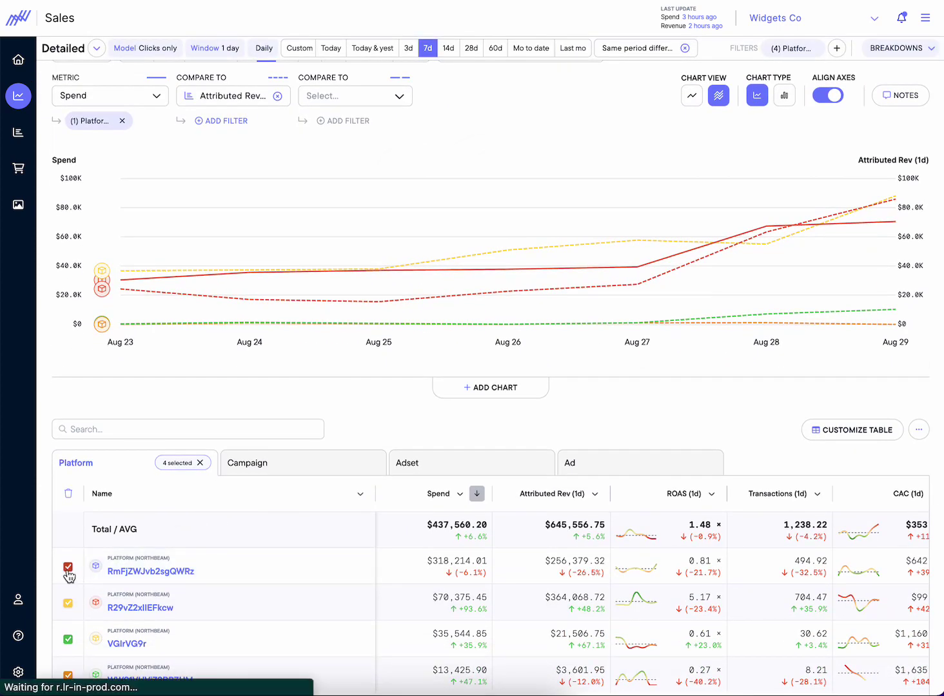
scroll(413, 397, up, 1)
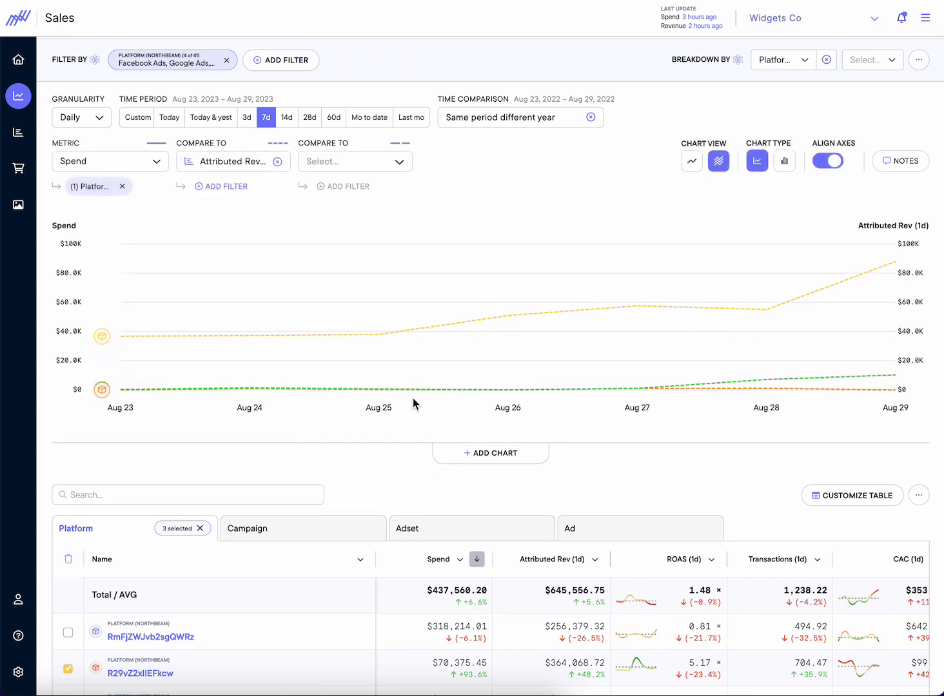
click(785, 165)
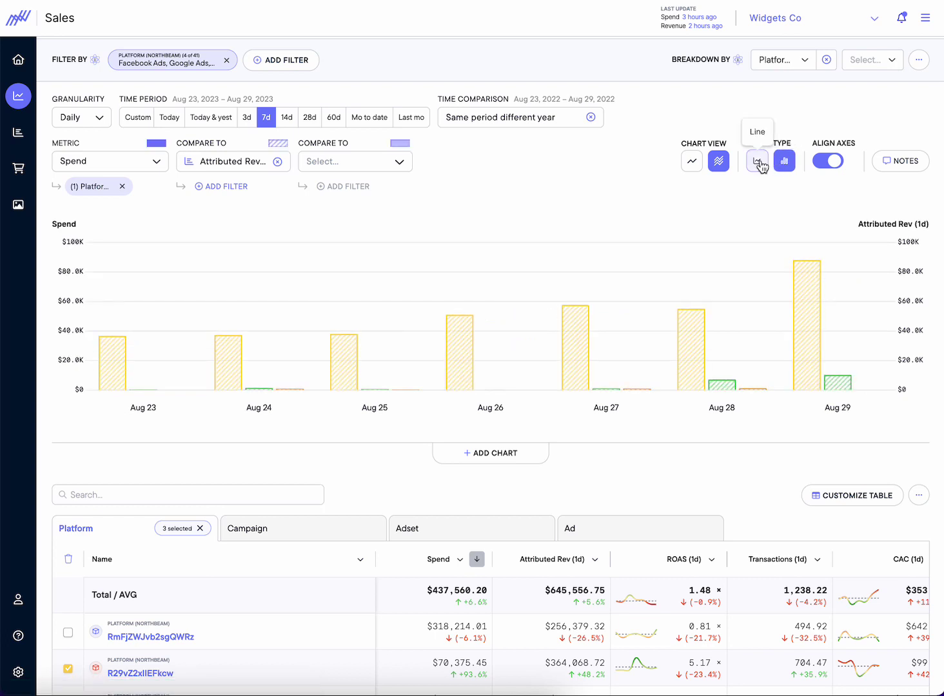
click(758, 163)
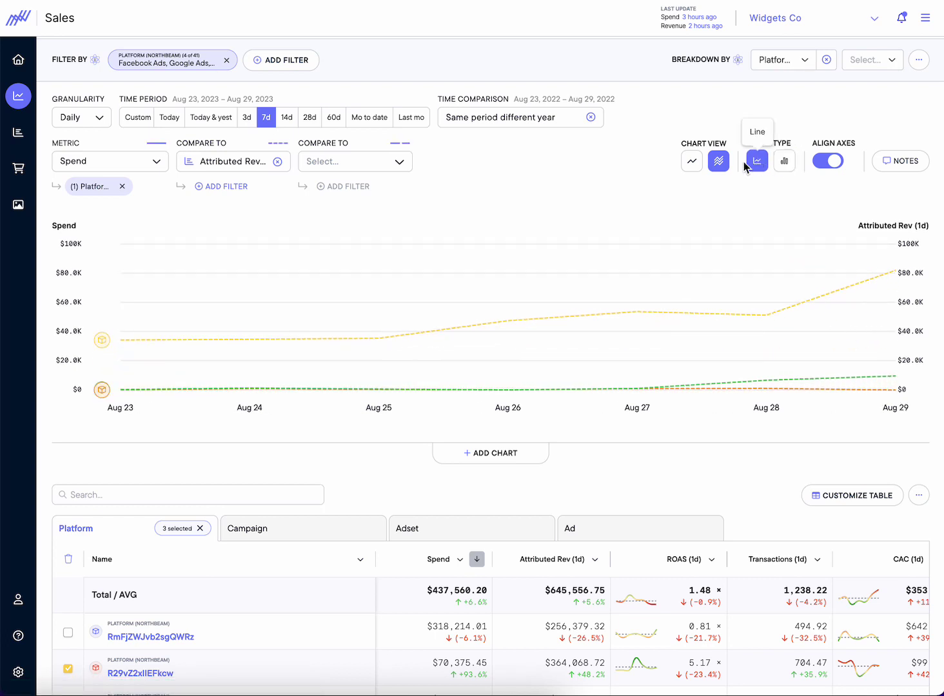
click(496, 456)
scroll(545, 431, down, 3)
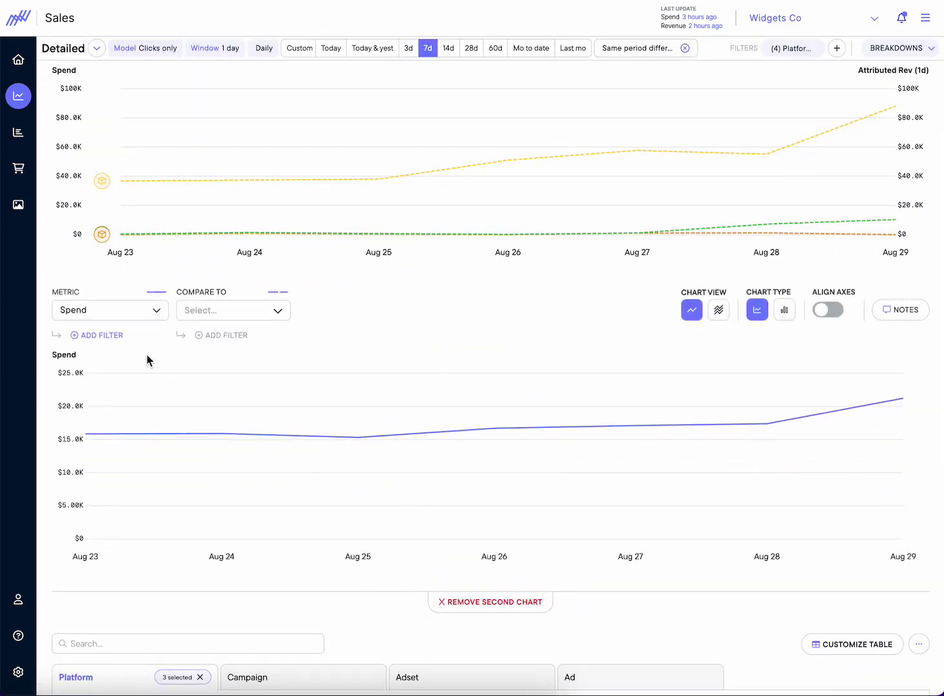
click(523, 606)
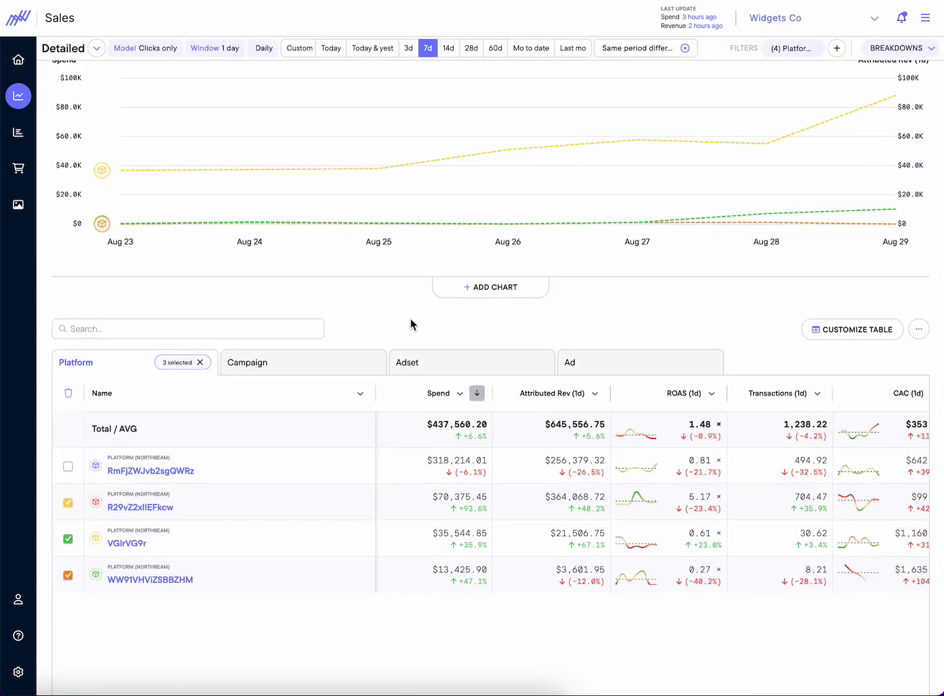
click(219, 331)
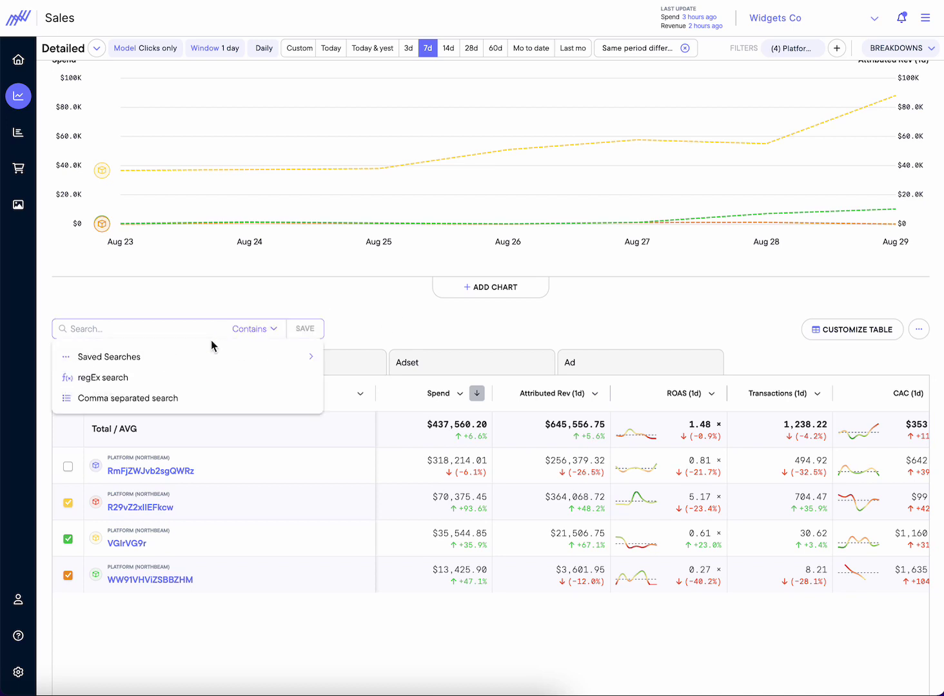
mouse_move(162, 358)
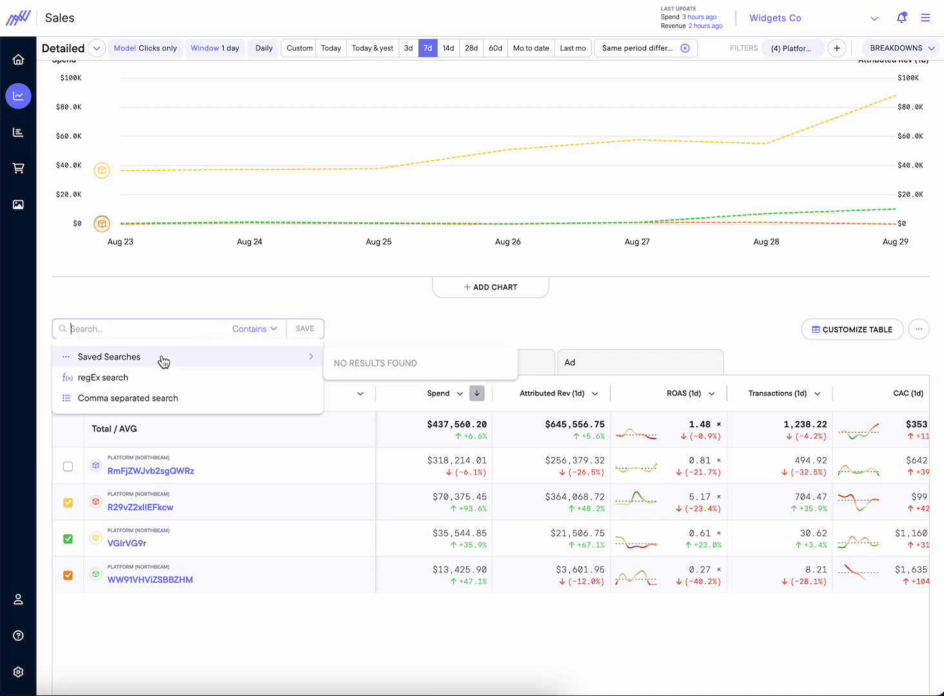
click(185, 400)
click(169, 444)
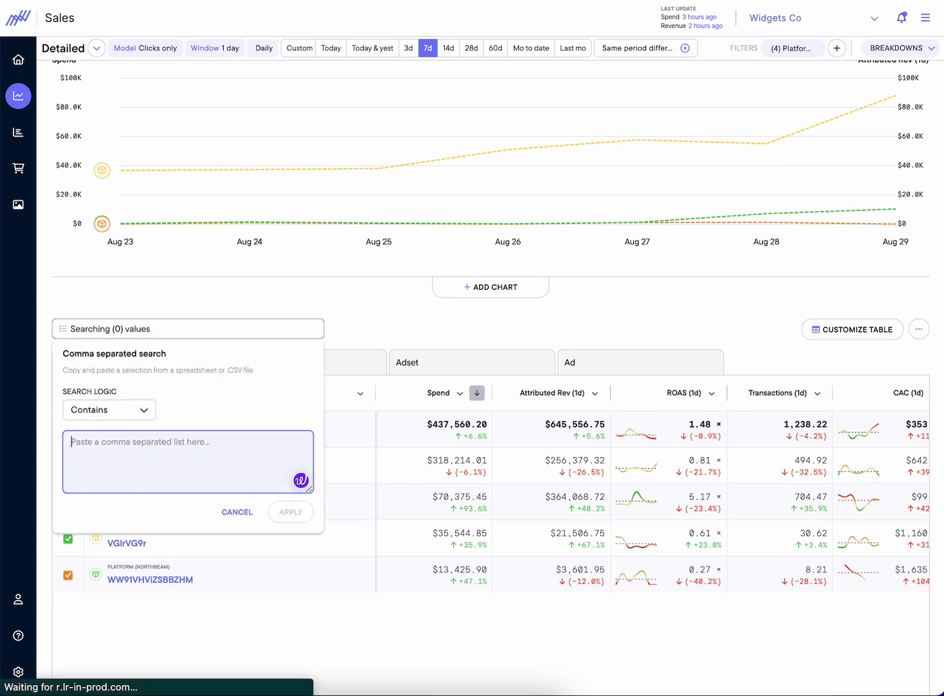
text(tof, mof)
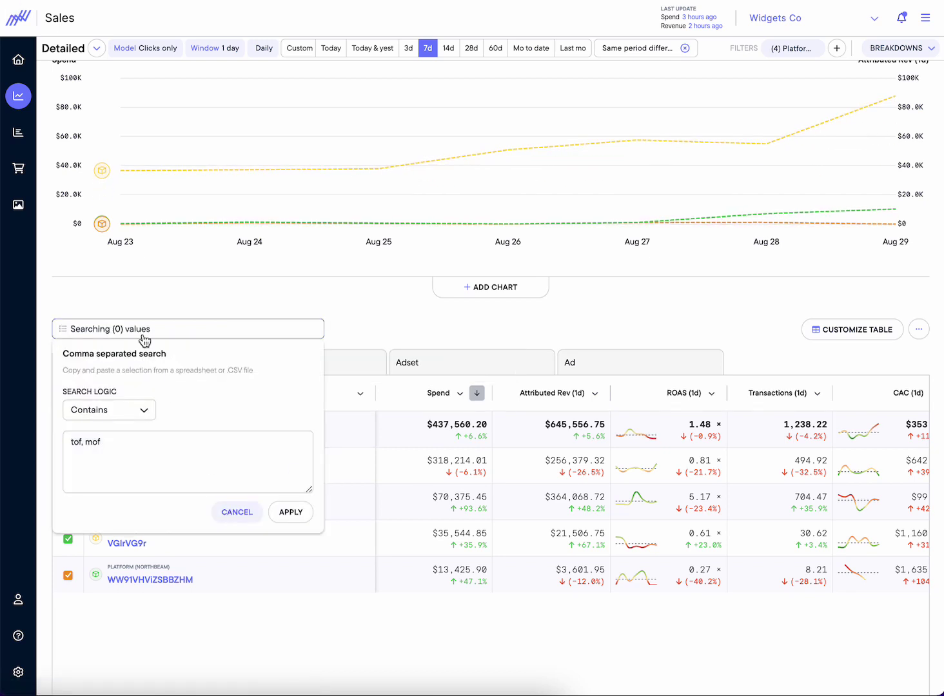
click(118, 329)
mouse_move(136, 357)
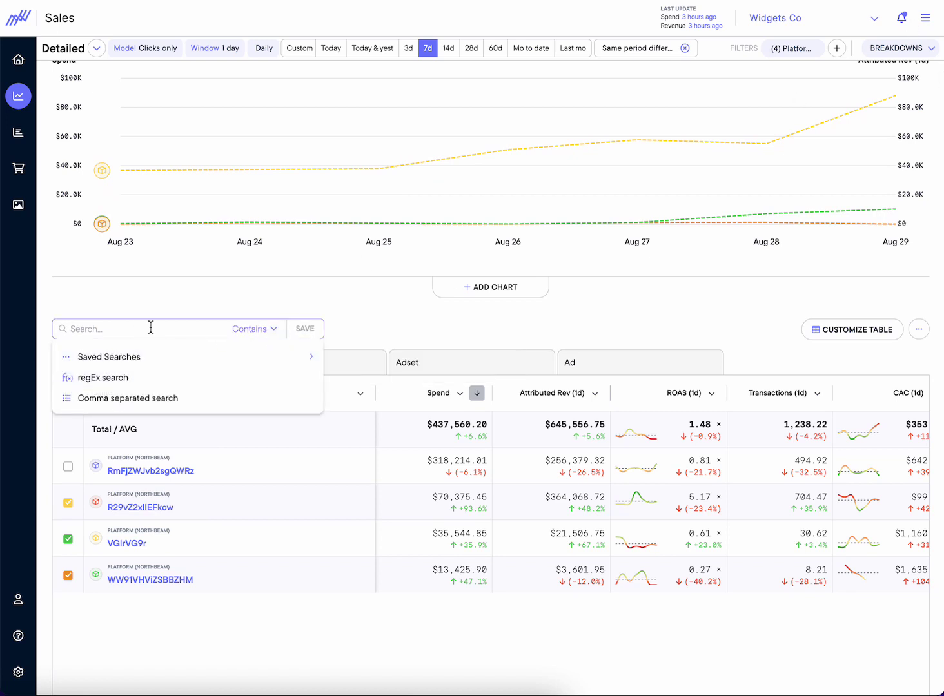
text(fasdf)
click(304, 329)
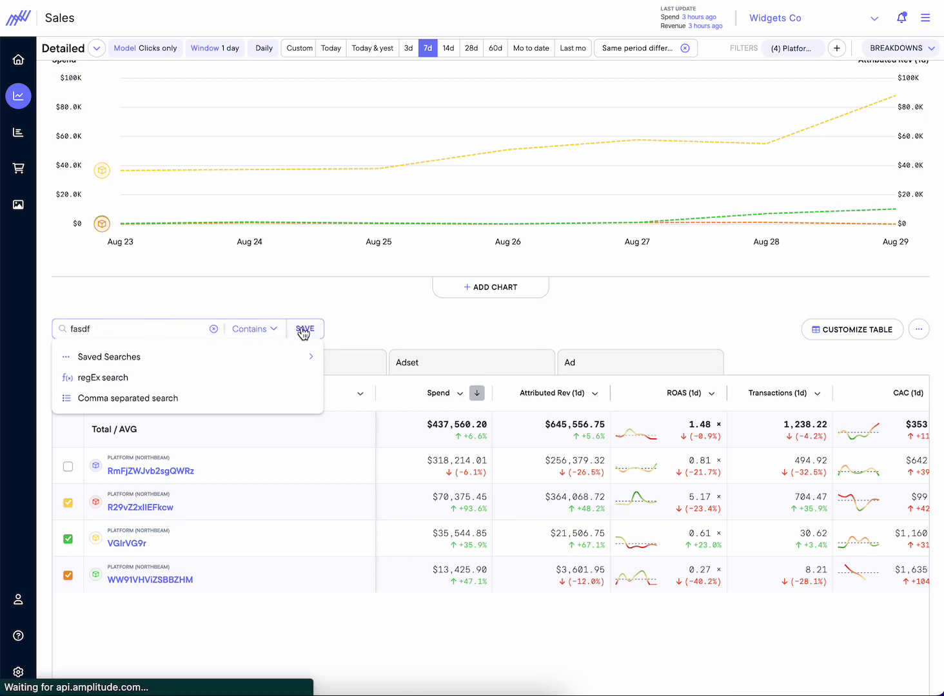
click(230, 375)
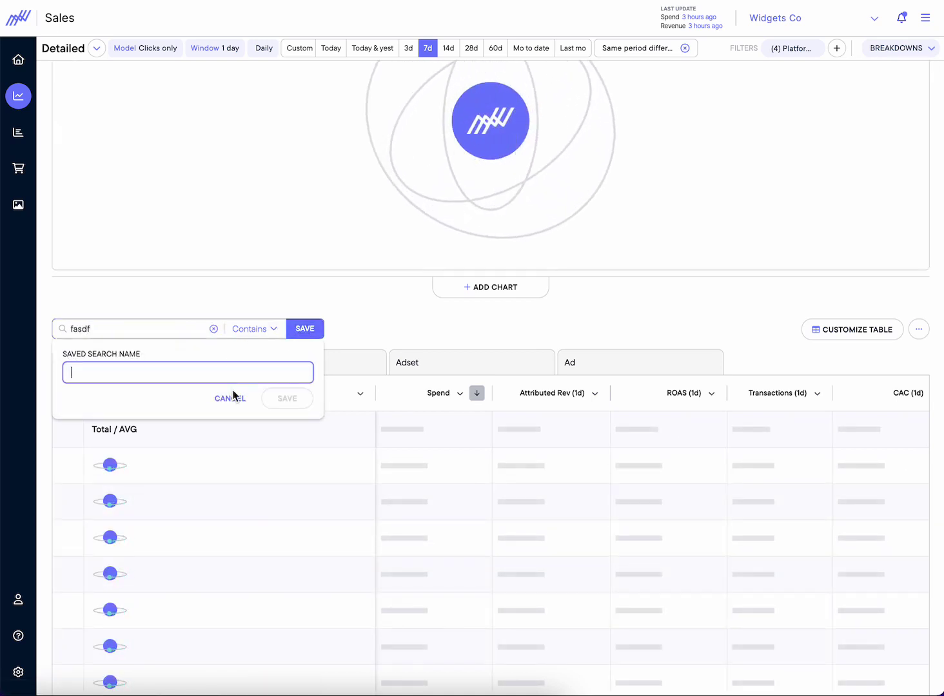
click(232, 404)
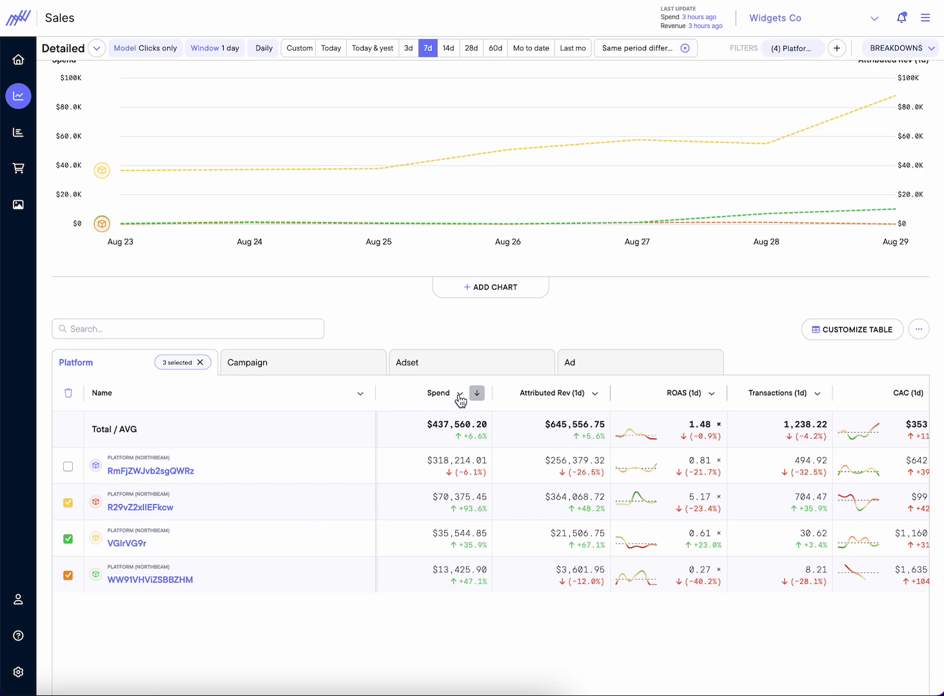
click(823, 335)
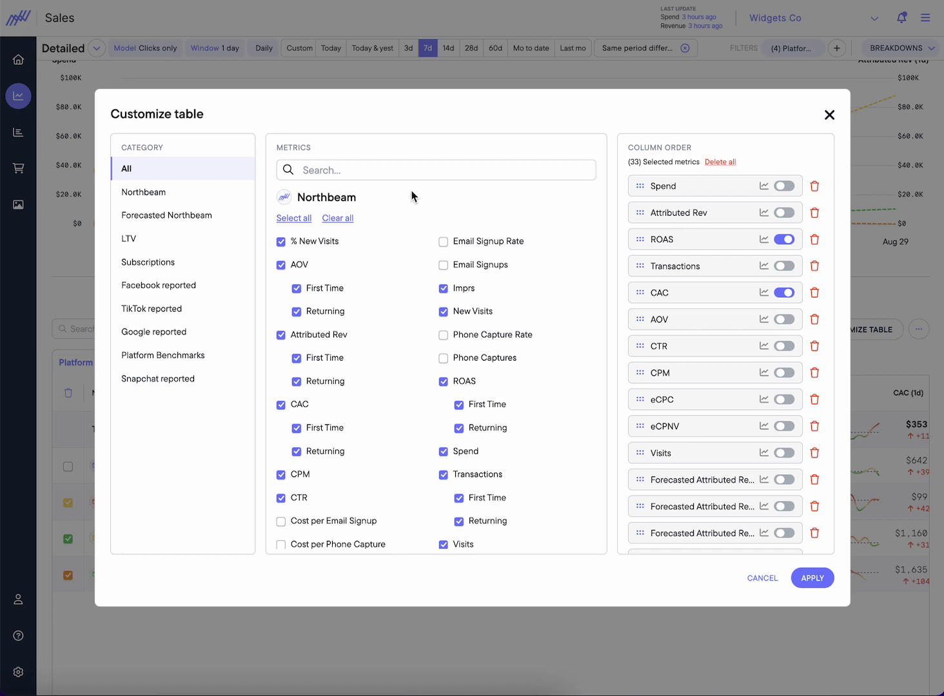
Step: Add a Spend sparkline, then turn off the Spend and CAC sparklines, leaving only ROAS
click(783, 186)
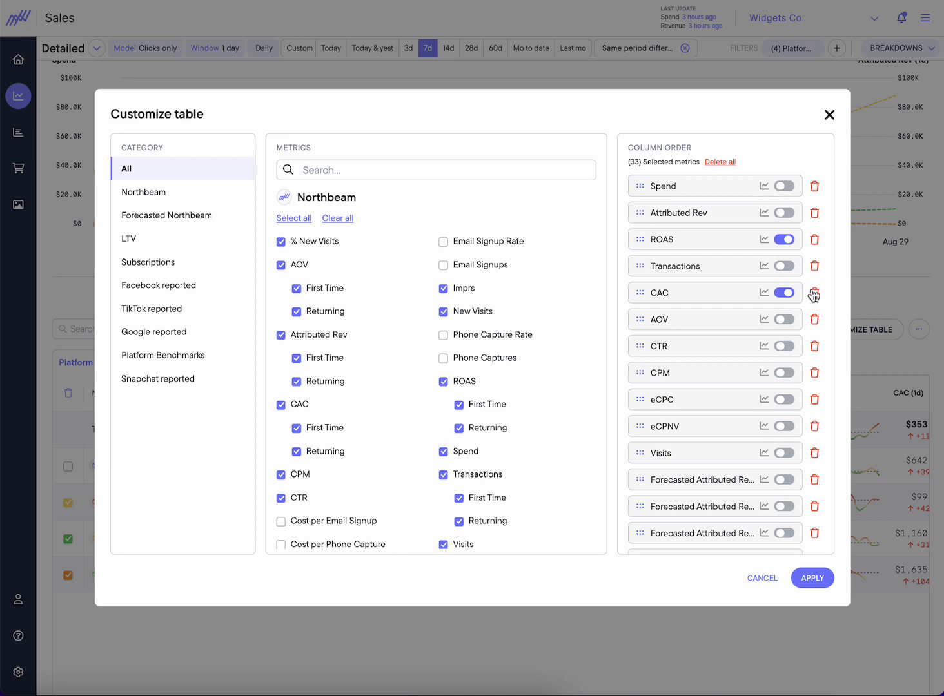
click(812, 578)
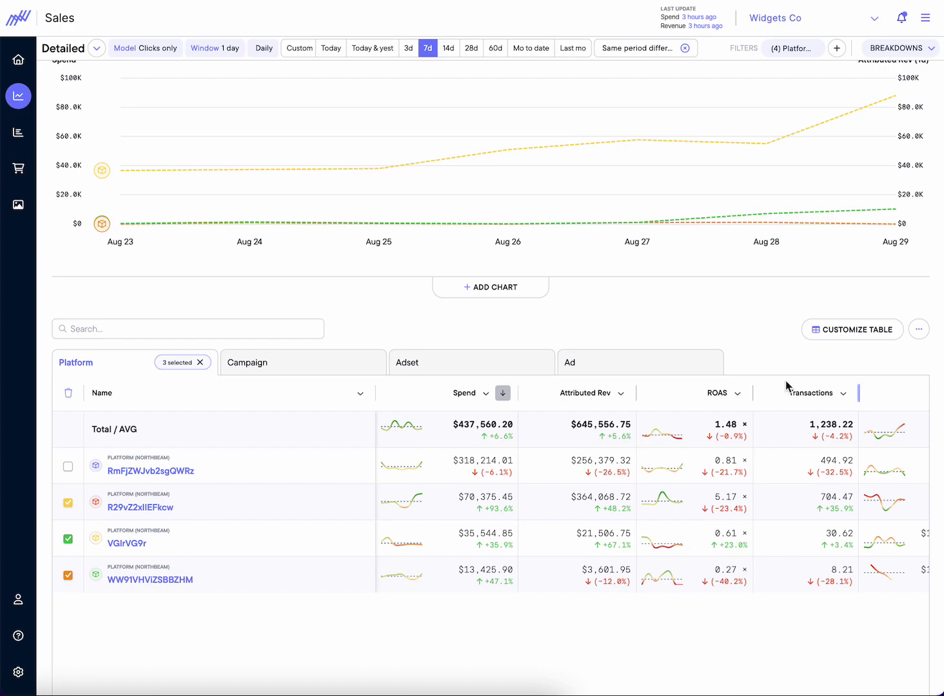
click(839, 330)
click(782, 187)
click(785, 240)
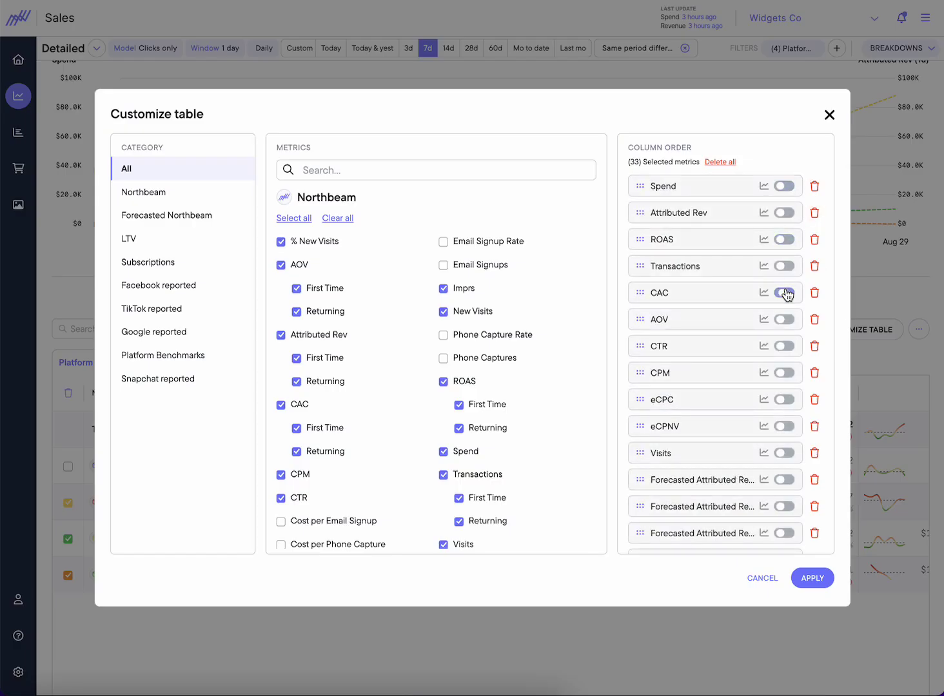
click(785, 241)
click(812, 580)
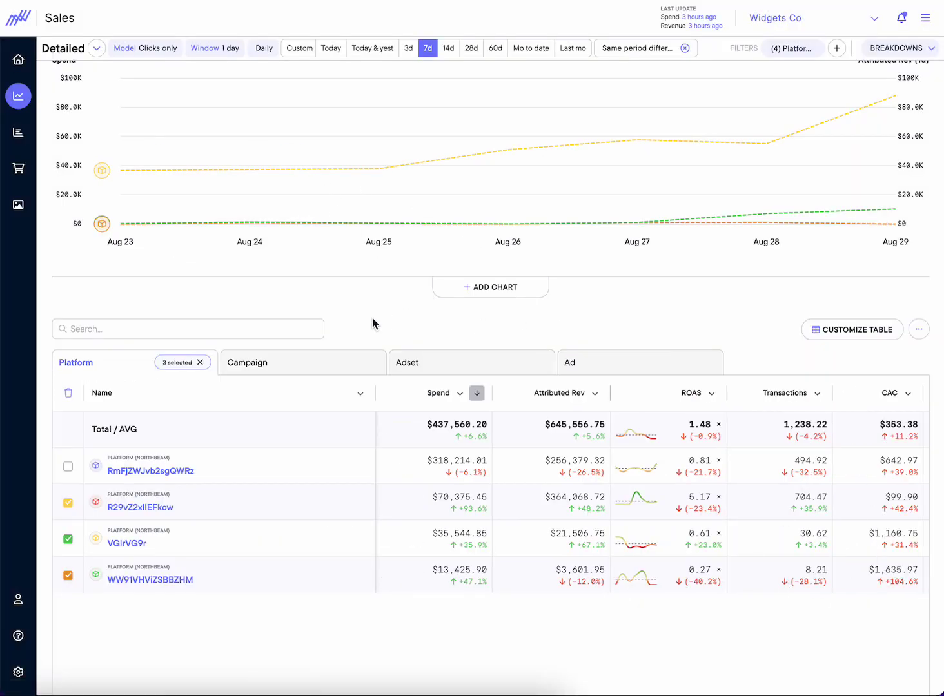
Step: Switch to Campaign level, expand R29vZ2xlIEFkcw, and select its top campaigns for charting
click(278, 371)
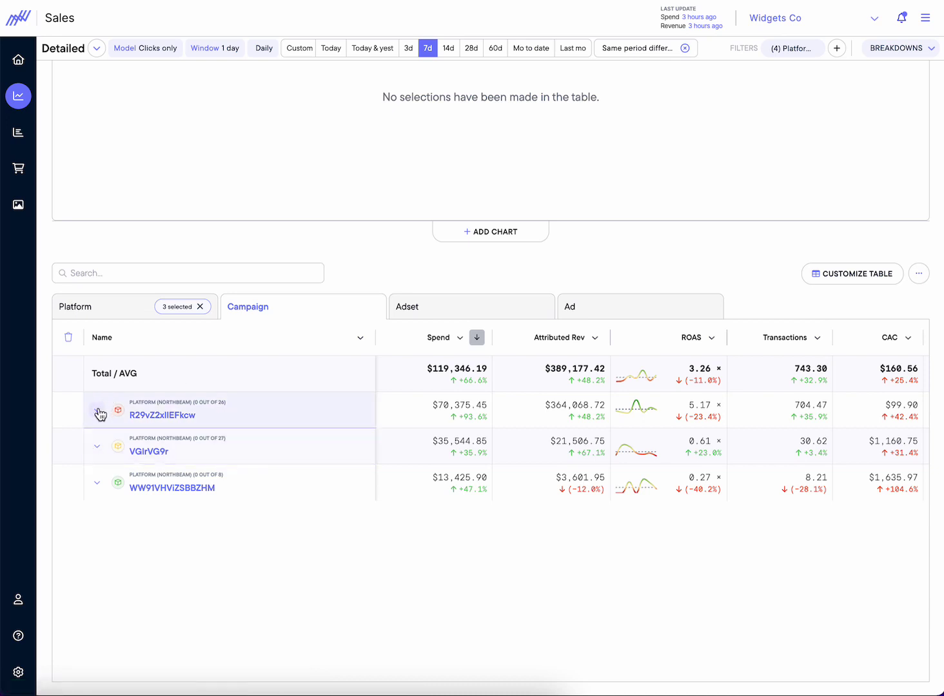
click(98, 411)
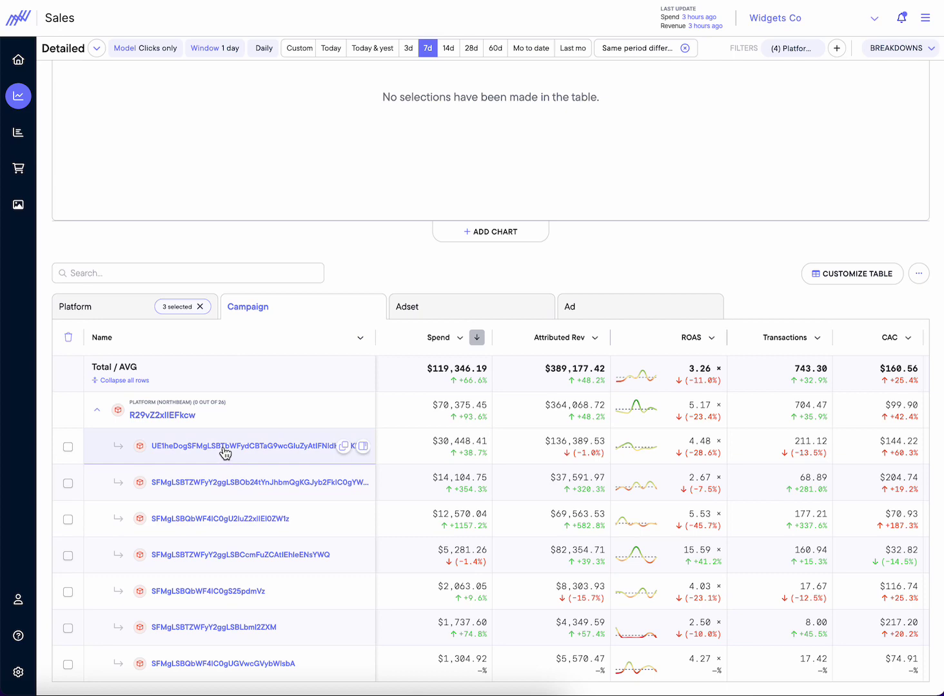
click(68, 451)
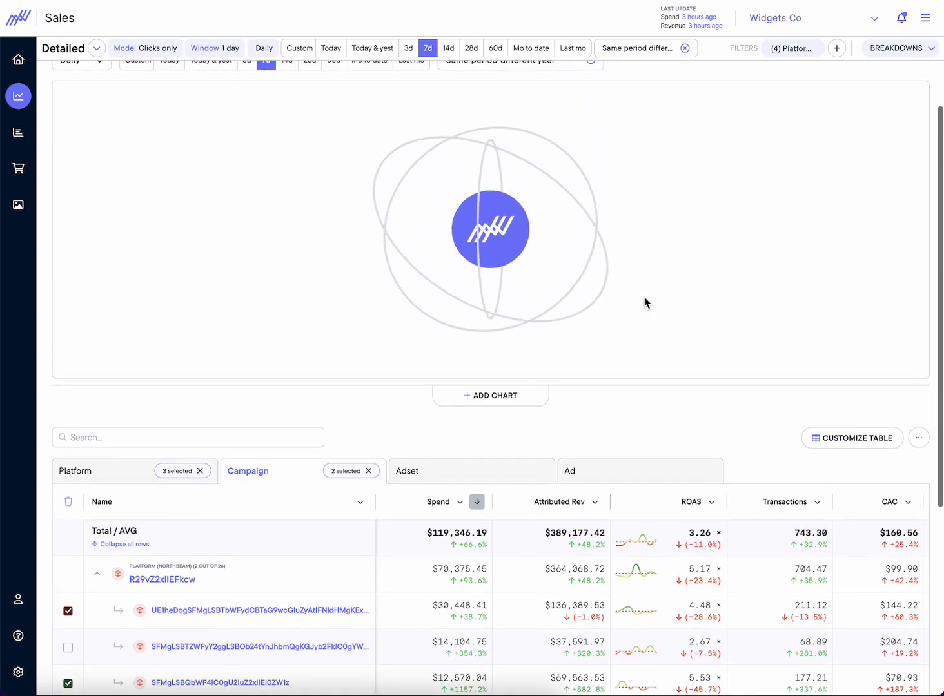
scroll(644, 252, down, 6)
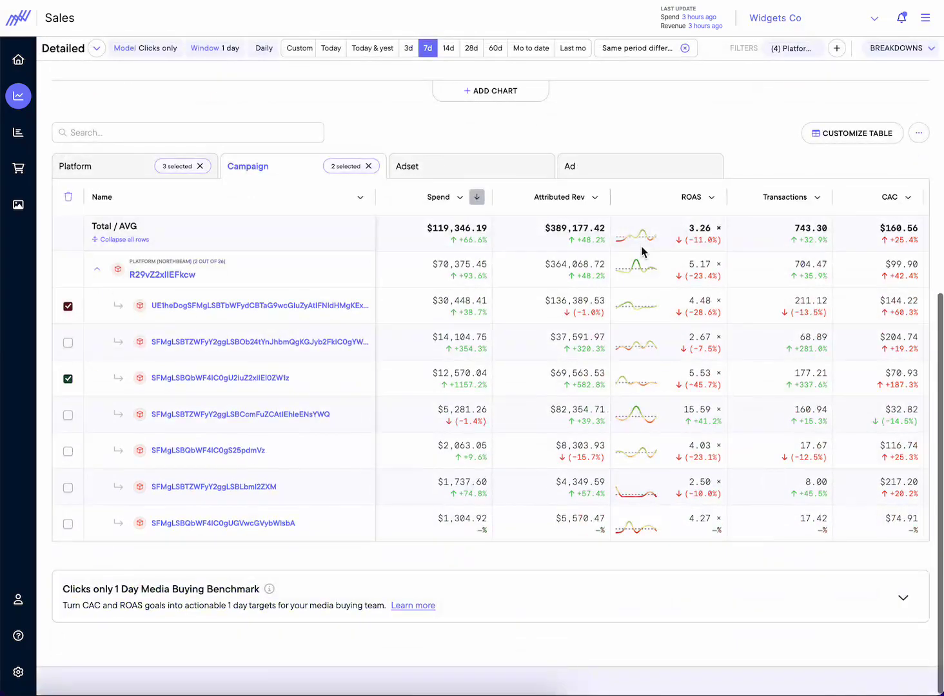
Step: Filter the Spend column to values greater than 1
click(459, 198)
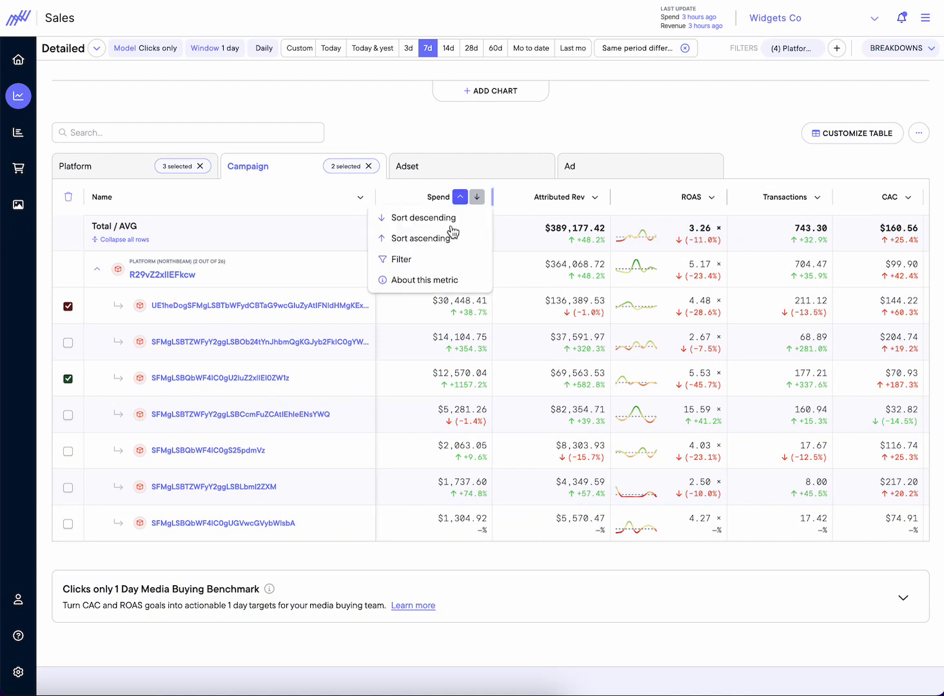
click(438, 260)
click(442, 290)
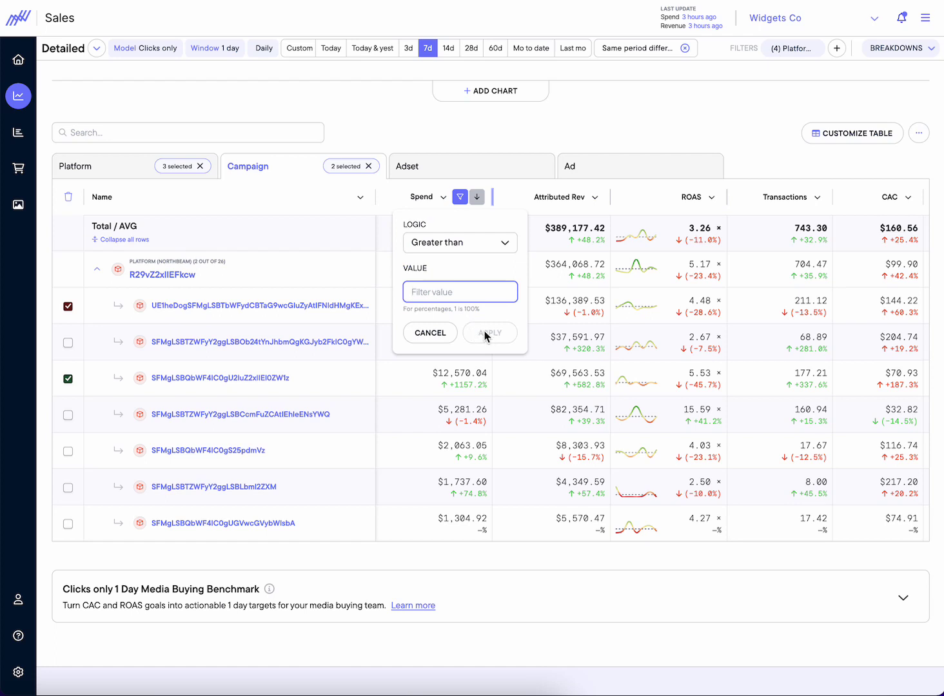
text(1)
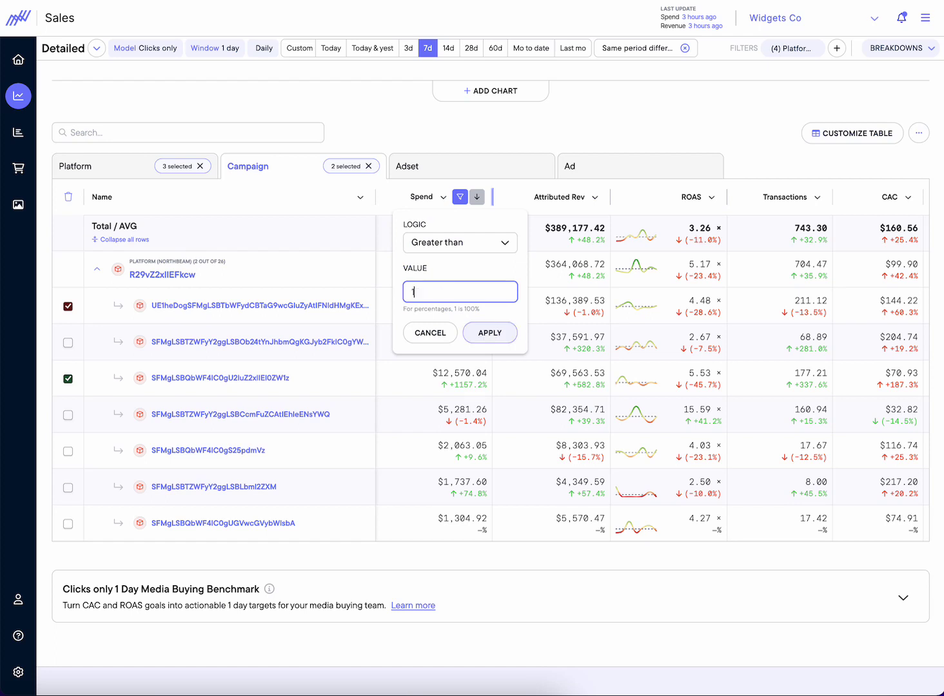
click(495, 335)
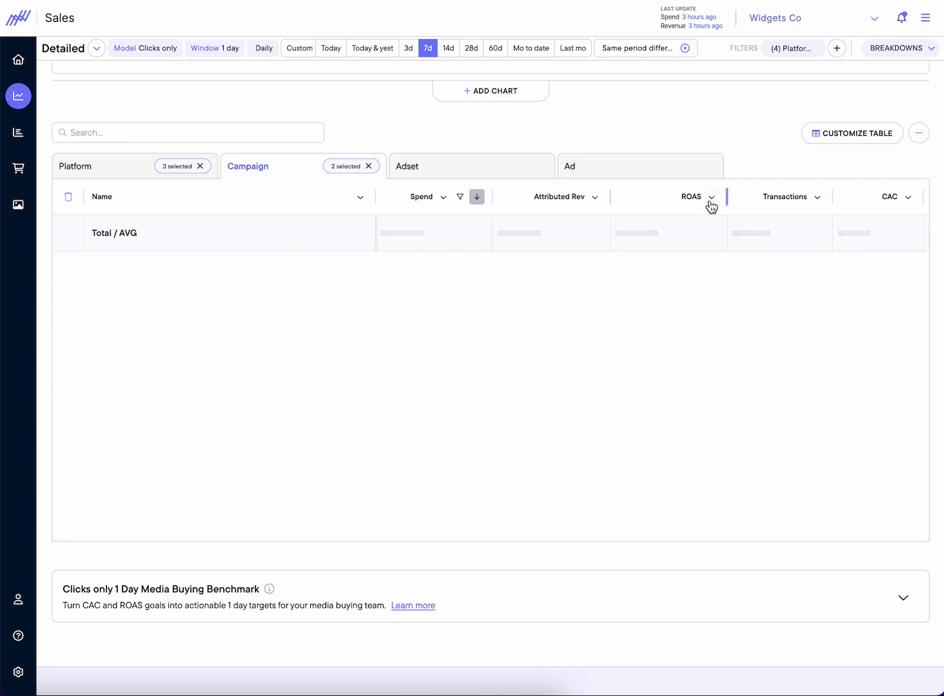
Step: Filter the ROAS column to values greater than 3
click(710, 201)
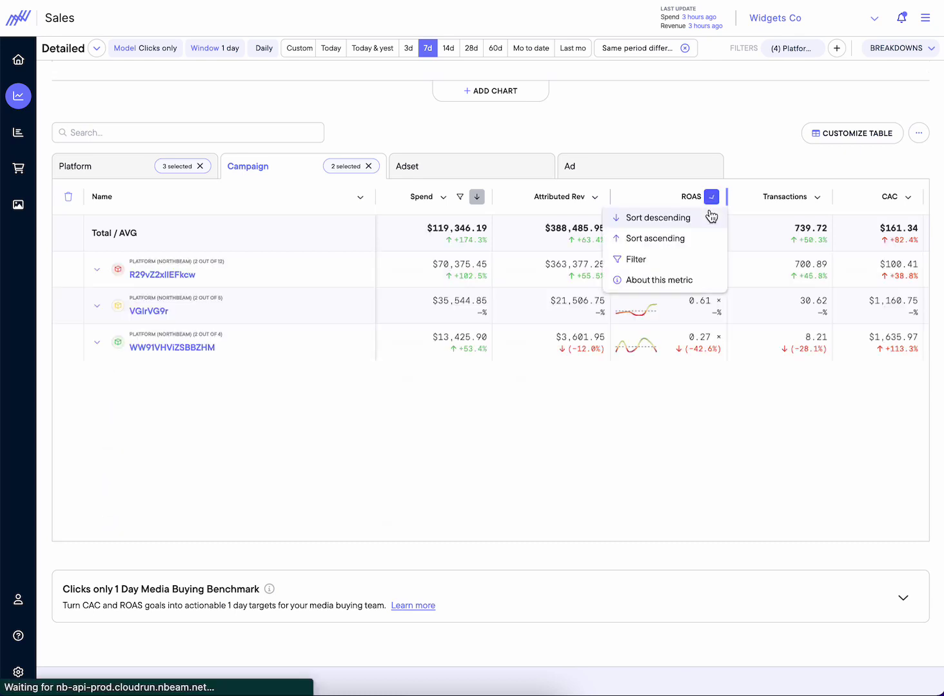
click(658, 259)
click(699, 291)
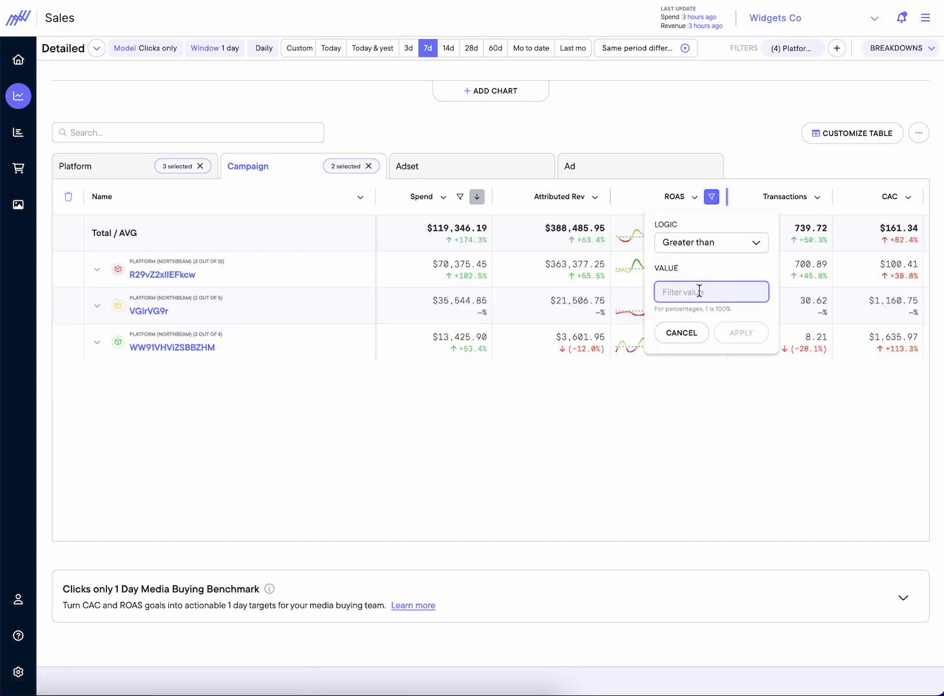
text(3)
click(750, 333)
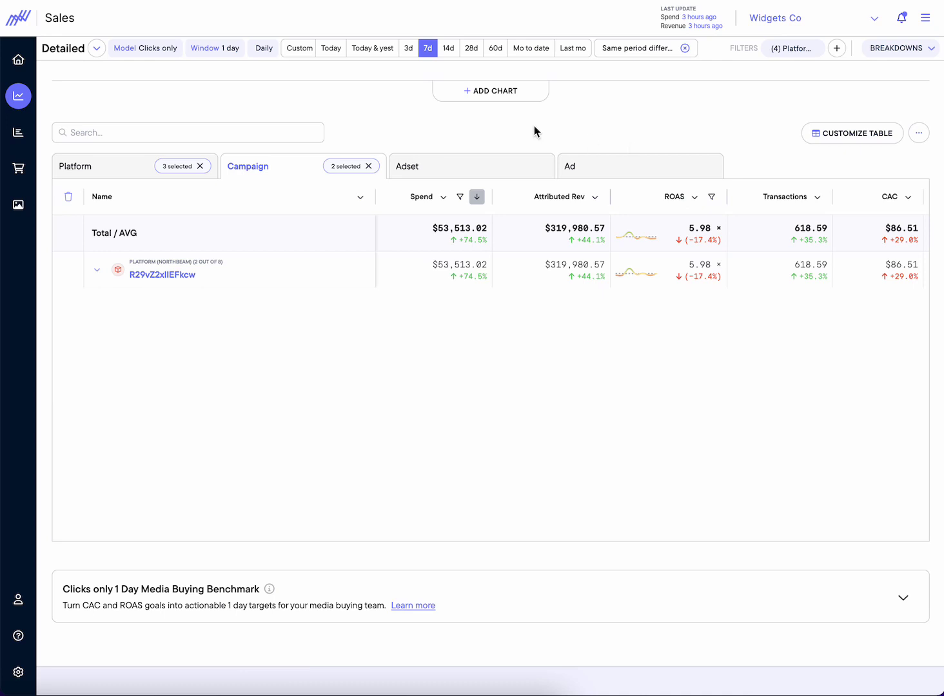
Step: Expand the R29vZ2xlIEFkcw platform row to show its filtered campaign (Spend $30,448.41, ROAS 4.48×)
click(97, 274)
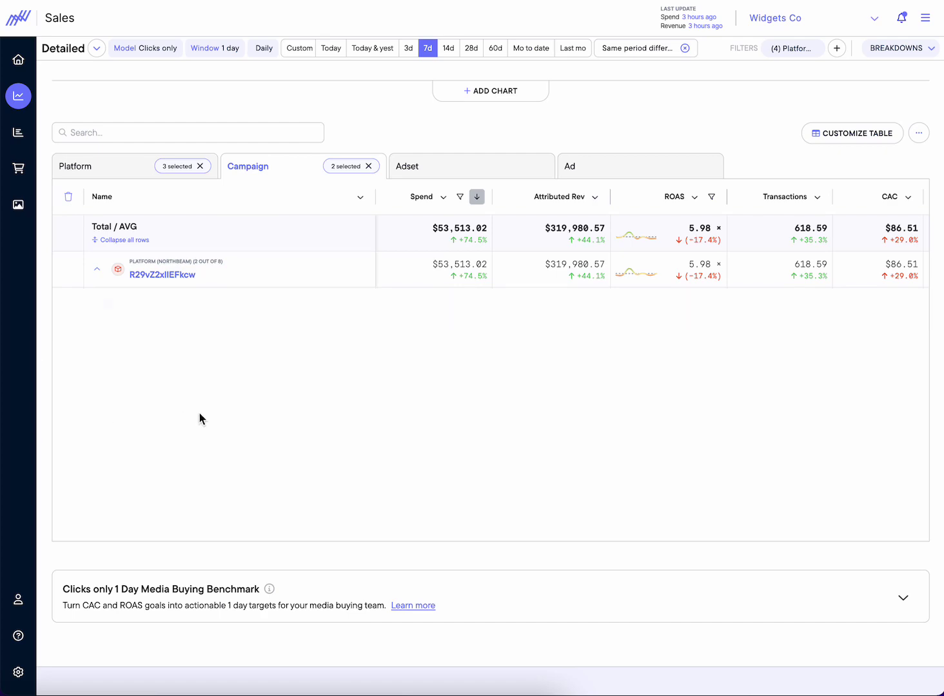
scroll(199, 412, up, 6)
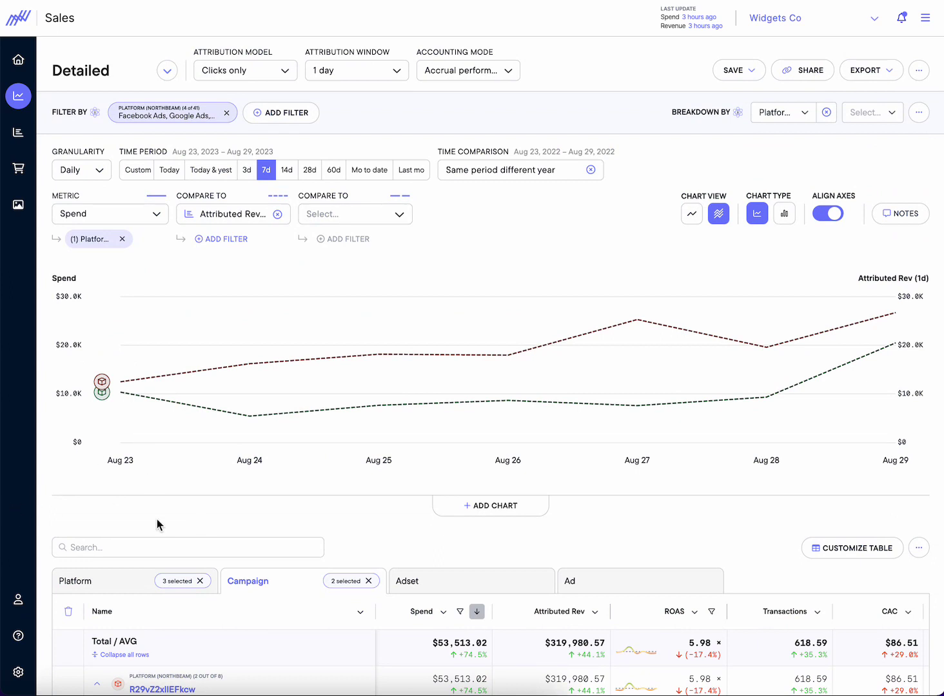
scroll(156, 519, down, 1)
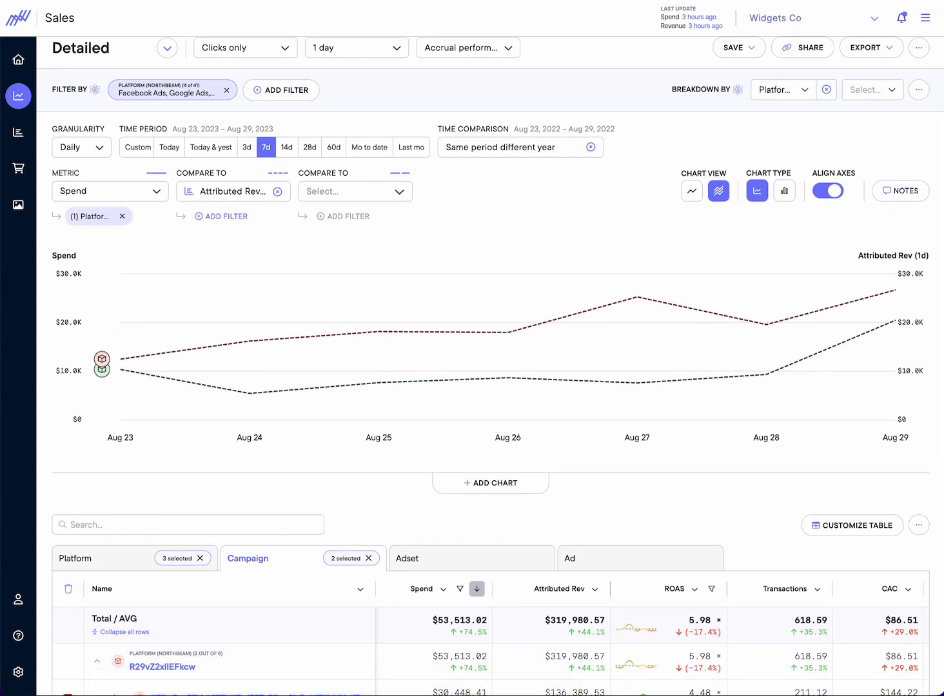